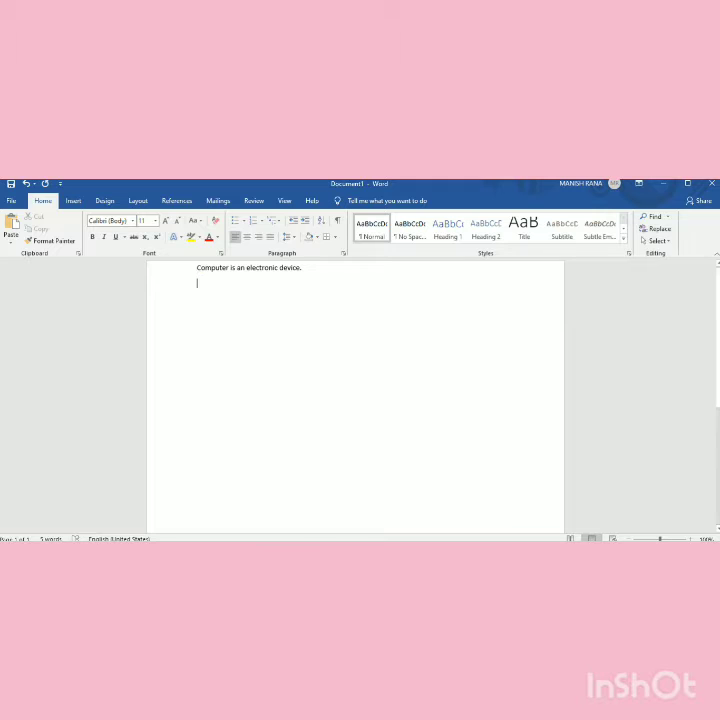
# - Change the font of the sentence "Computer is an electronic device." to Arial Narrow
pyautogui.moveTo(197, 268); pyautogui.dragTo(303, 268)
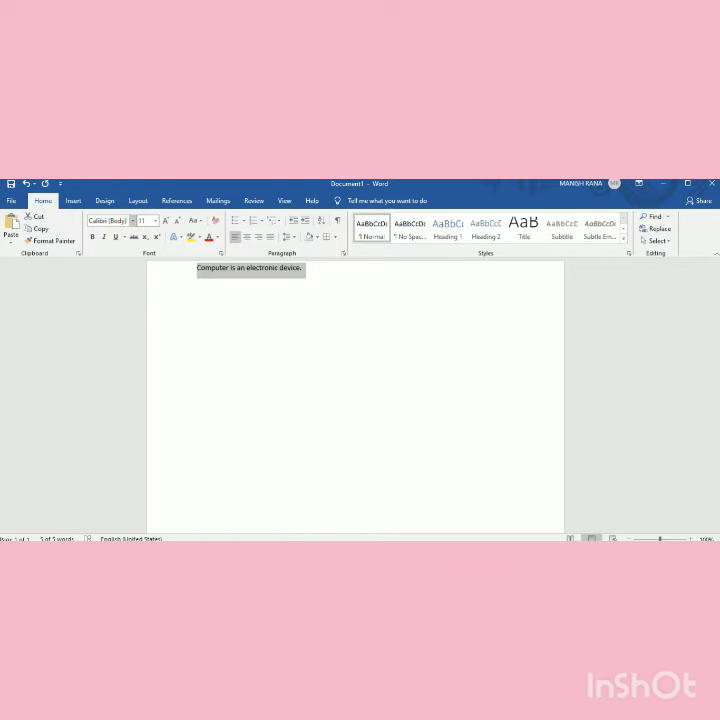
pyautogui.click(132, 220)
pyautogui.click(132, 220)
pyautogui.click(132, 220)
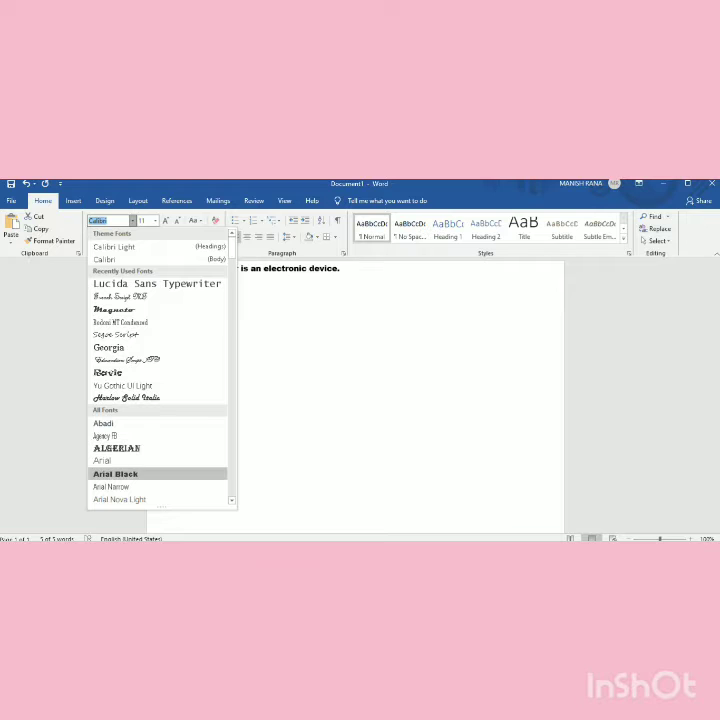
pyautogui.click(111, 486)
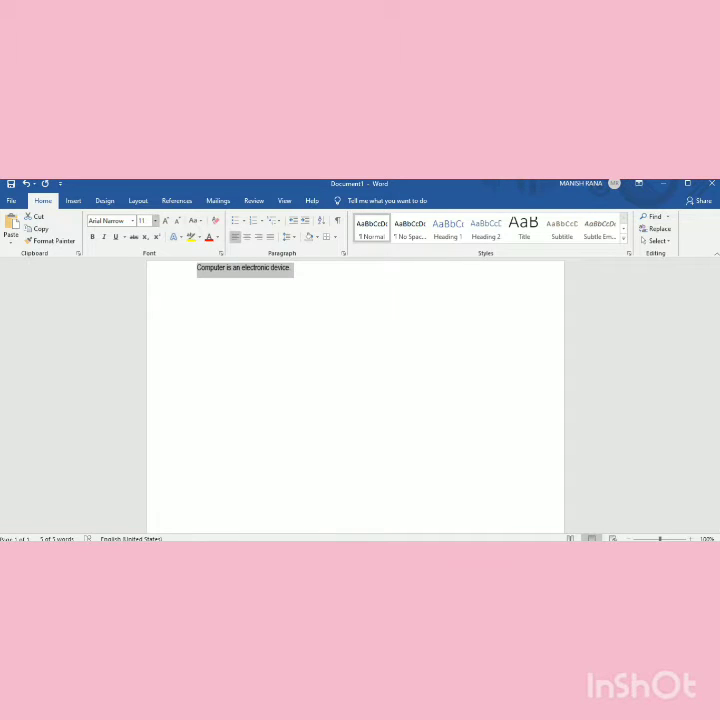
# - Set the sentence's font size to 22 and its font colour to dark orange
pyautogui.click(155, 220)
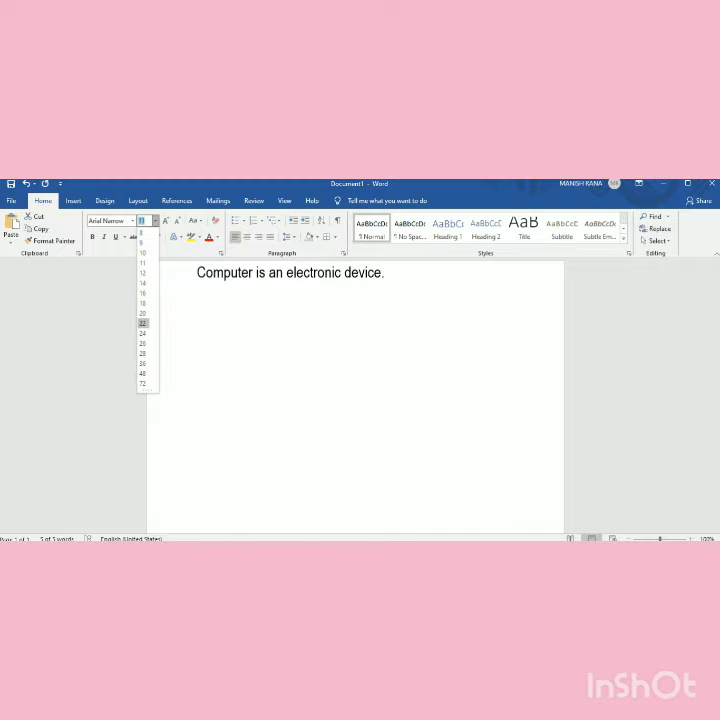
pyautogui.click(142, 323)
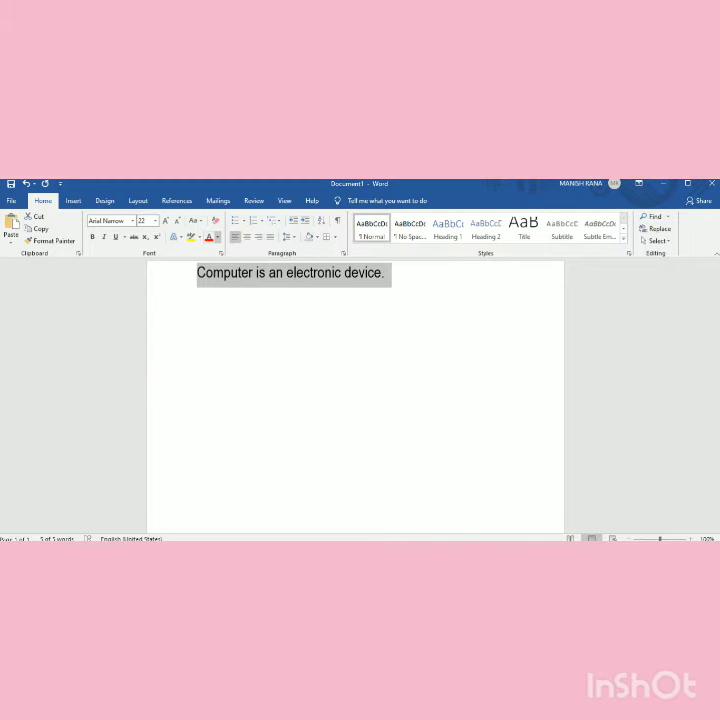
pyautogui.click(217, 237)
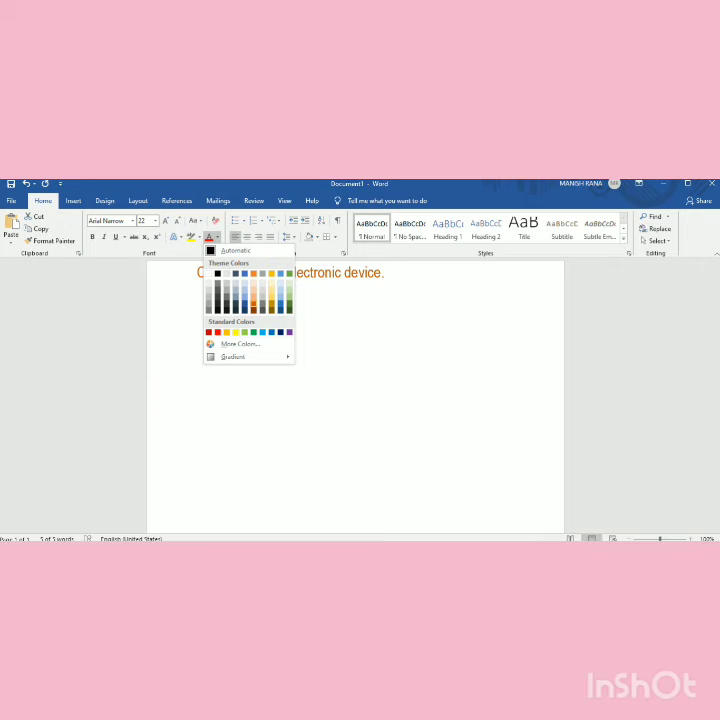
pyautogui.click(254, 304)
pyautogui.click(198, 293)
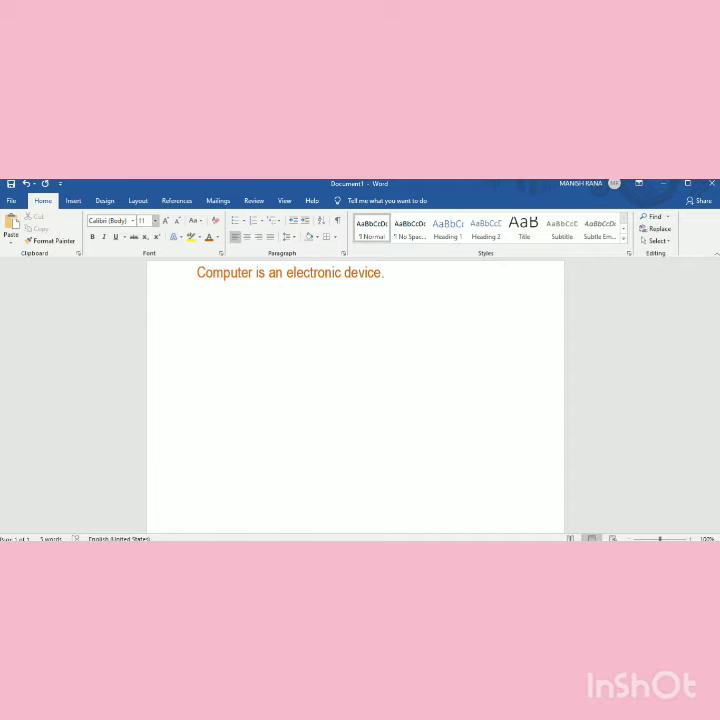
# - Set up the empty line below the sentence with Lucida Sans Typewriter, size 20, in light gold
pyautogui.click(132, 220)
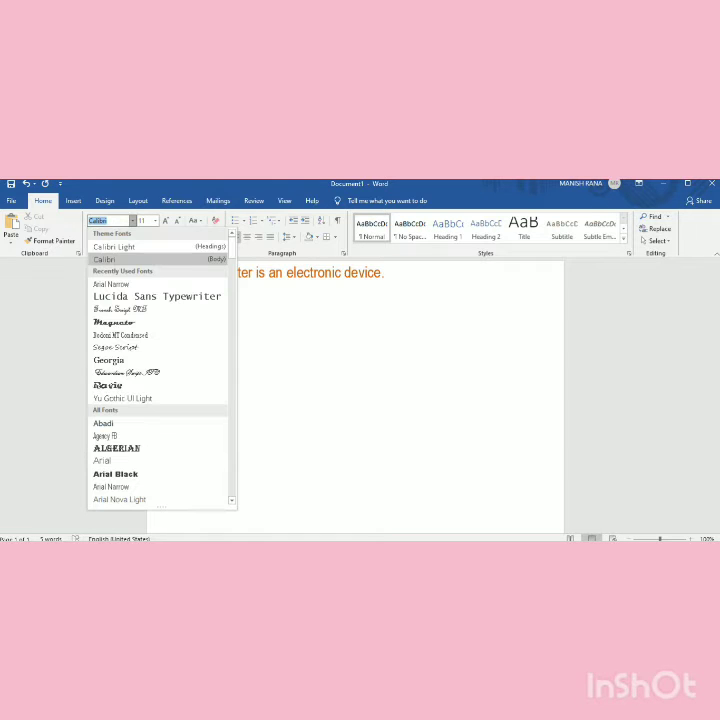
pyautogui.click(150, 296)
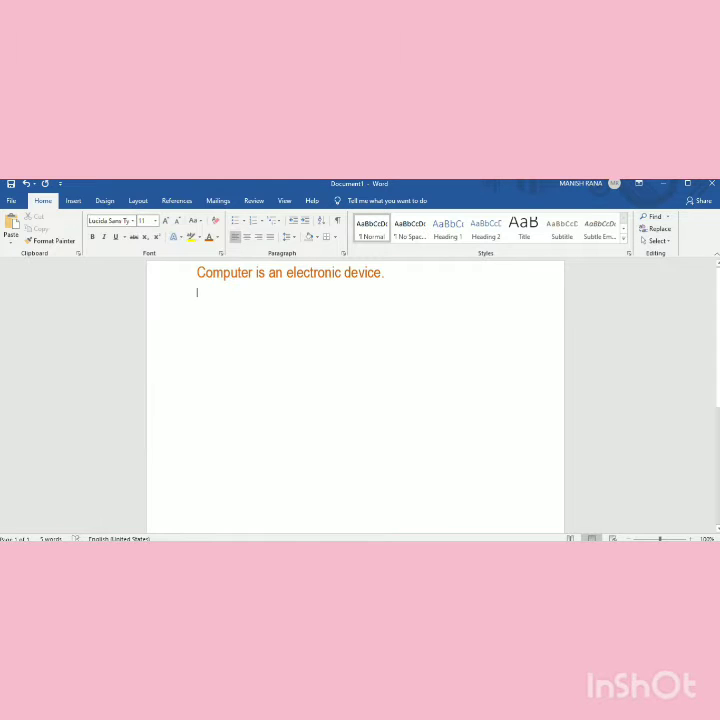
pyautogui.click(155, 220)
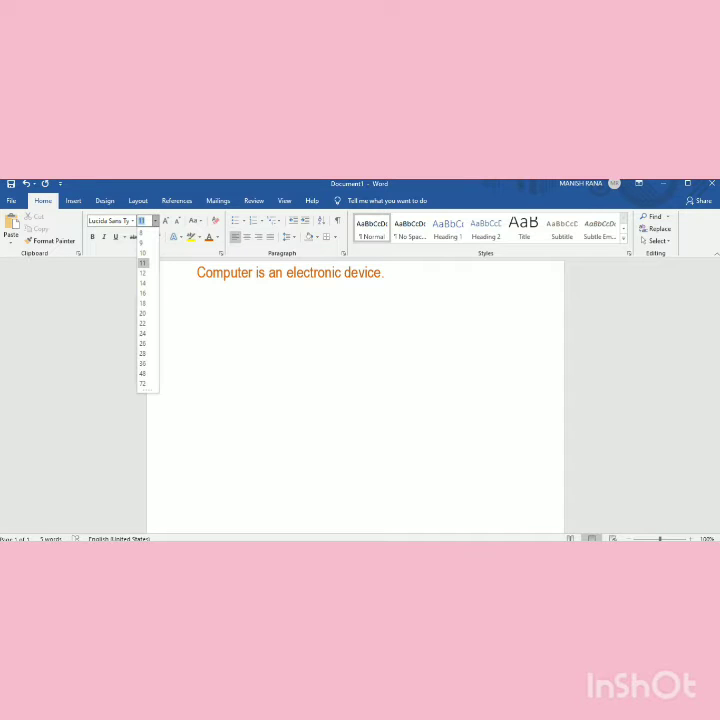
pyautogui.click(142, 313)
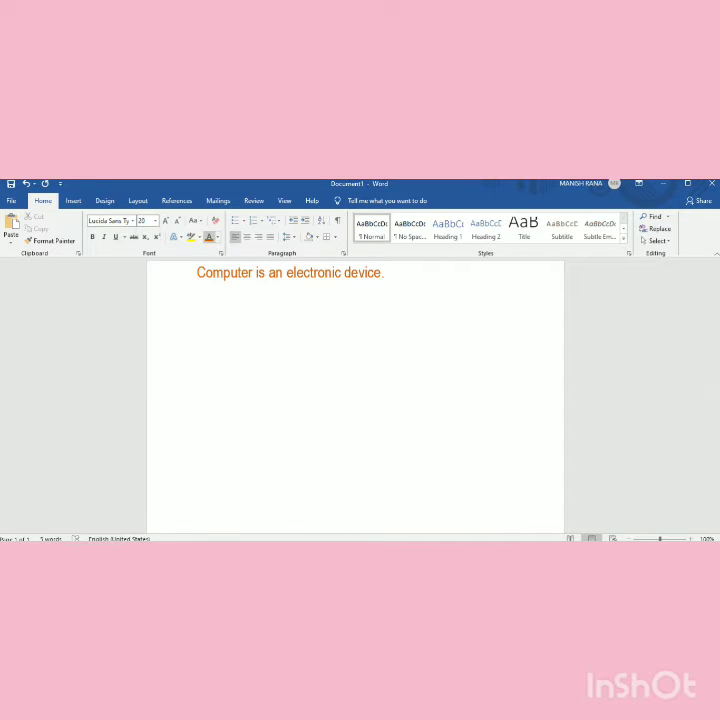
pyautogui.click(217, 237)
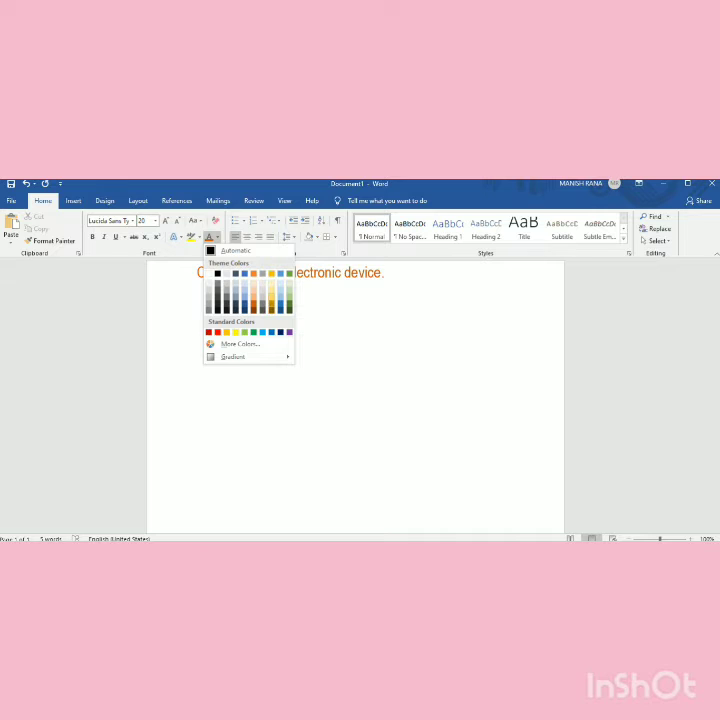
pyautogui.click(254, 304)
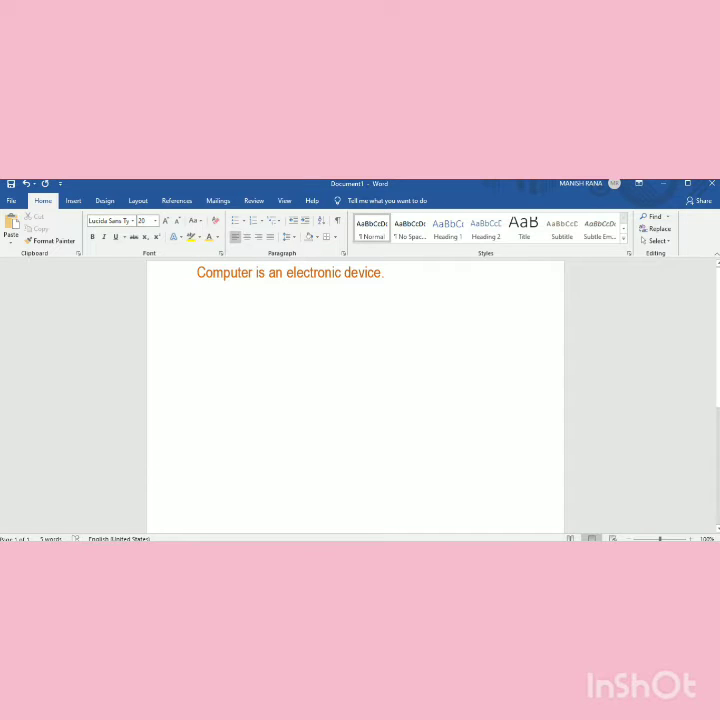
# - Write "Computer is an electronic device." on the second line and start a new line below it
pyautogui.write('computer ')
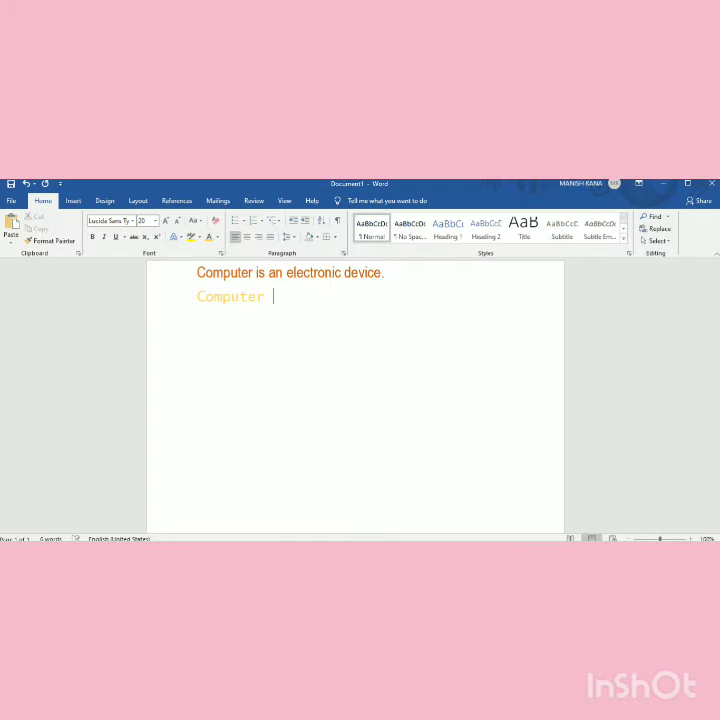
pyautogui.write('is an electronic device.')
pyautogui.press('Return')
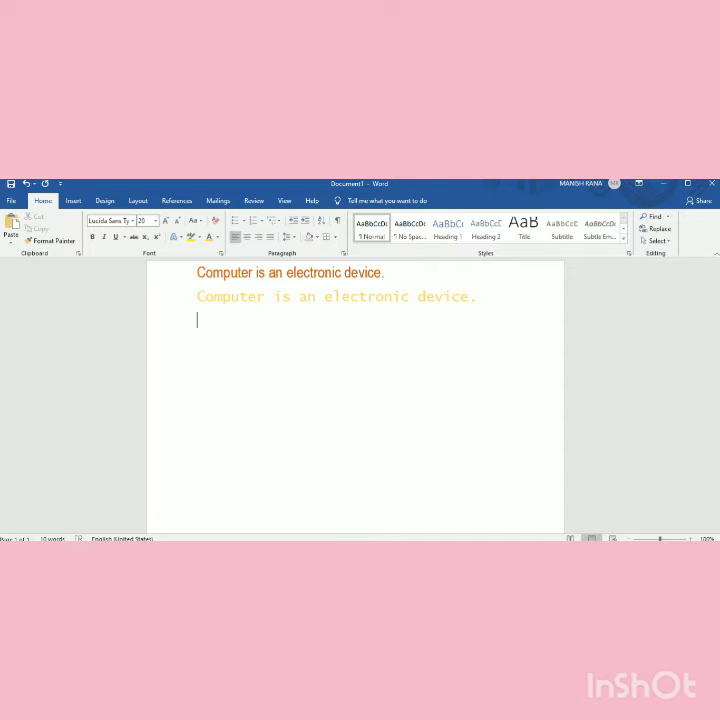
# - Copy the whole gold sentence on the second line
pyautogui.moveTo(197, 296); pyautogui.dragTo(485, 296)
pyautogui.hotkey('ctrl', 'c')
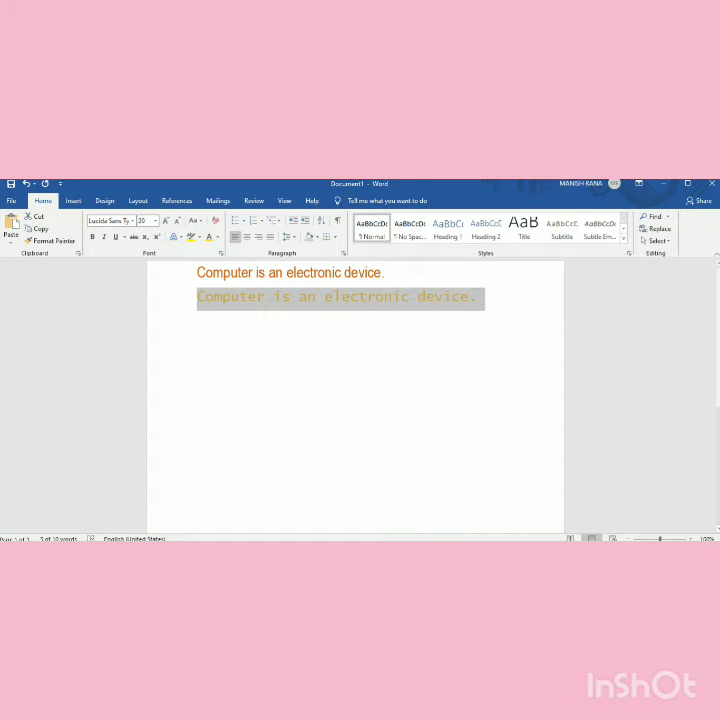
# - Try bold, italic and underline on the gold sentence, and undo this formatting
pyautogui.click(92, 237)
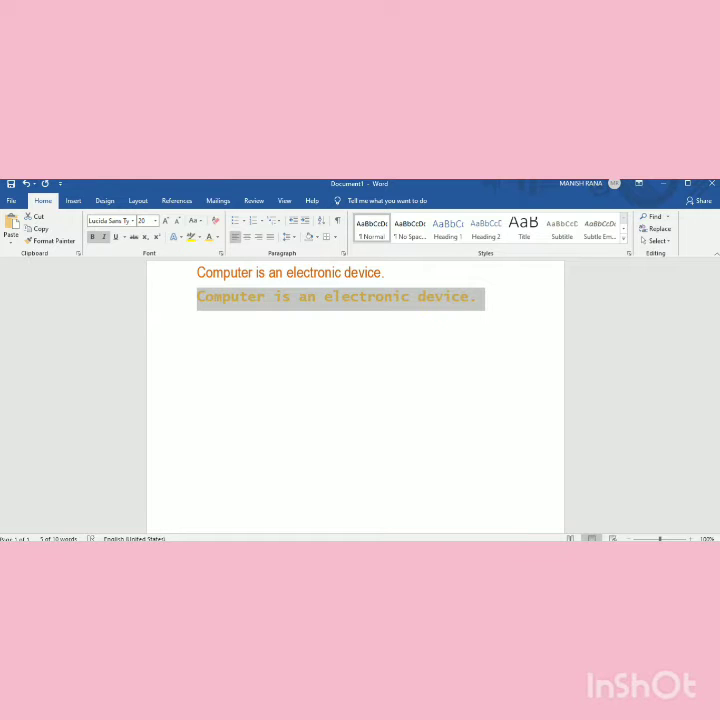
pyautogui.click(103, 237)
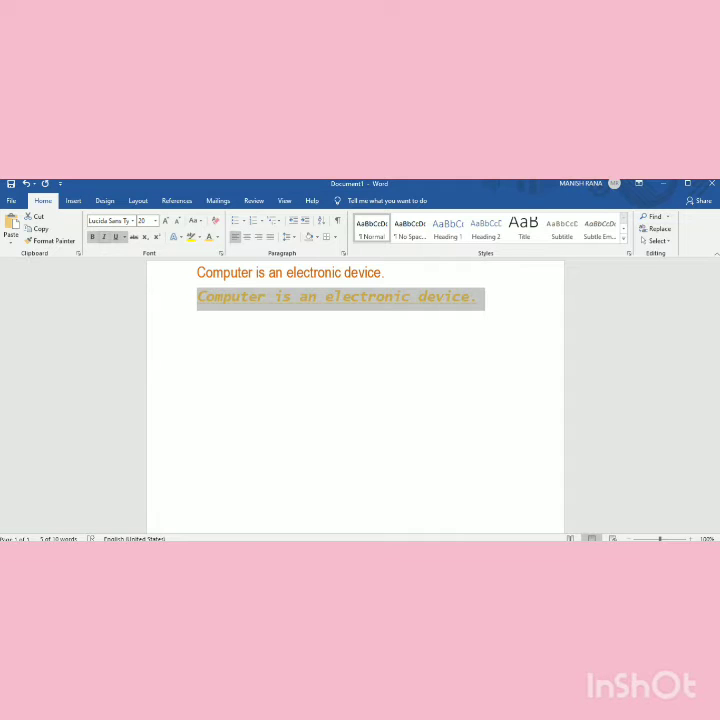
pyautogui.click(104, 237)
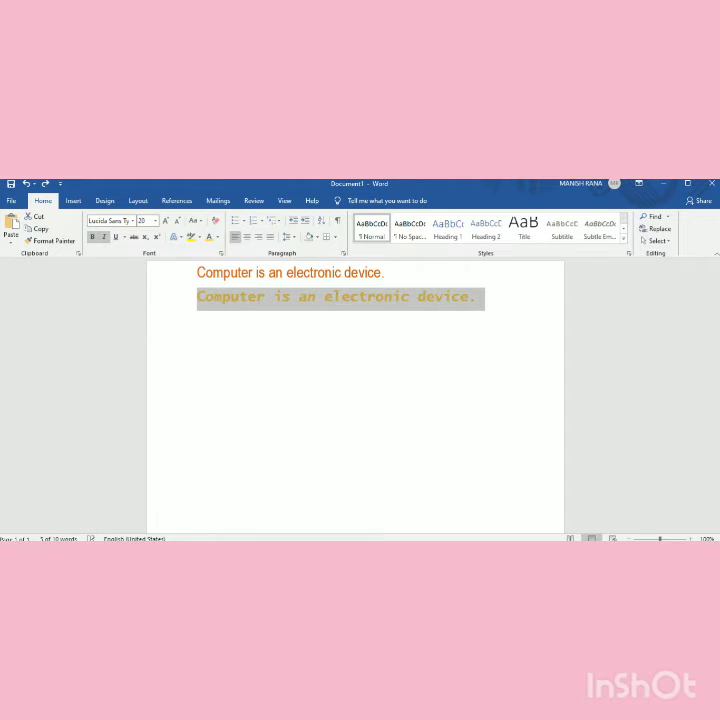
pyautogui.hotkey('ctrl', 'z')
pyautogui.hotkey('ctrl', 'z')
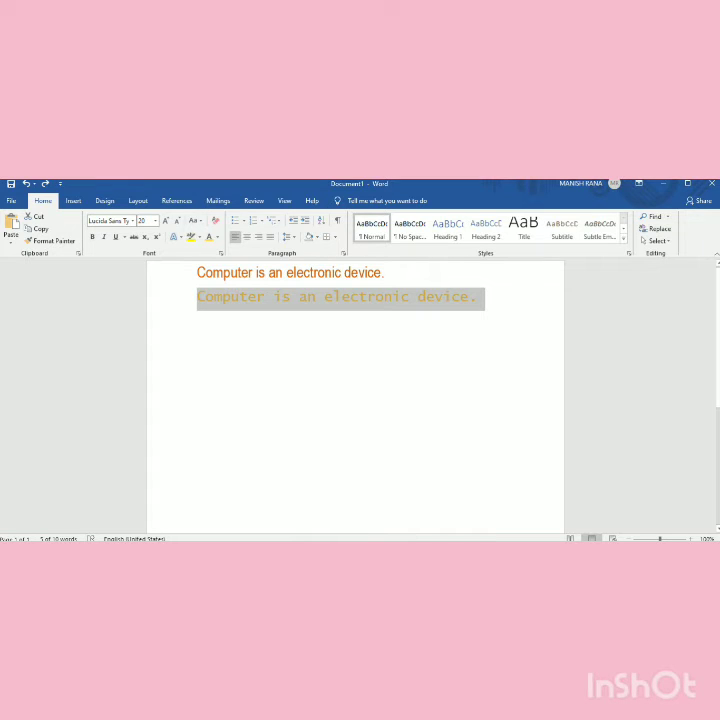
# - Paste three copies of the gold sentence on the lines below it
pyautogui.click(197, 320)
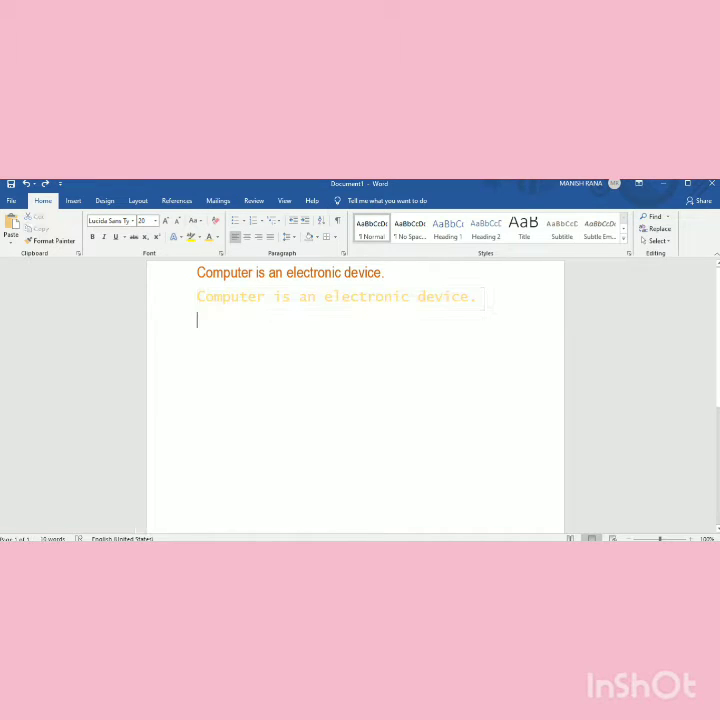
pyautogui.hotkey('ctrl', 'v')
pyautogui.hotkey('ctrl', 'v')
pyautogui.hotkey('ctrl', 'v')
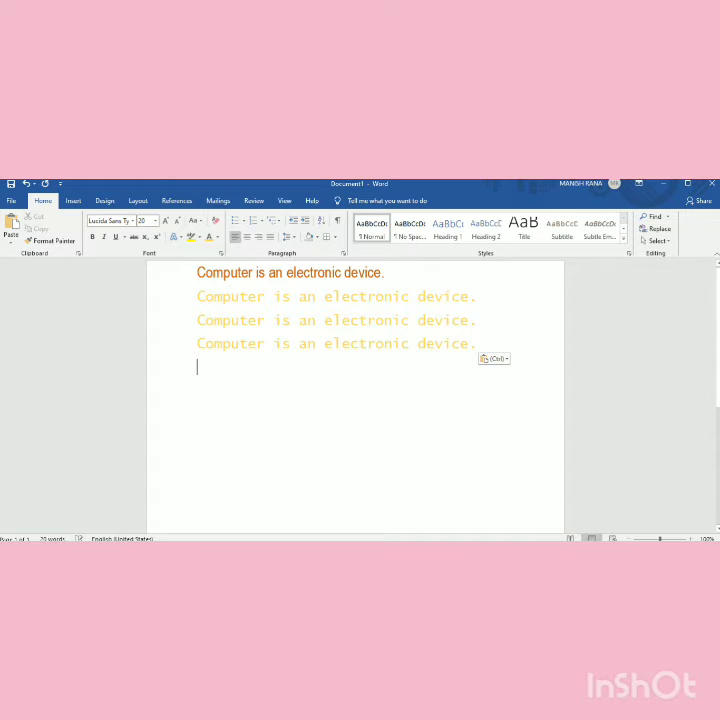
# - Format the three pasted sentences in order: the first bold, the second italic and the third underlined
pyautogui.moveTo(197, 320); pyautogui.dragTo(480, 320)
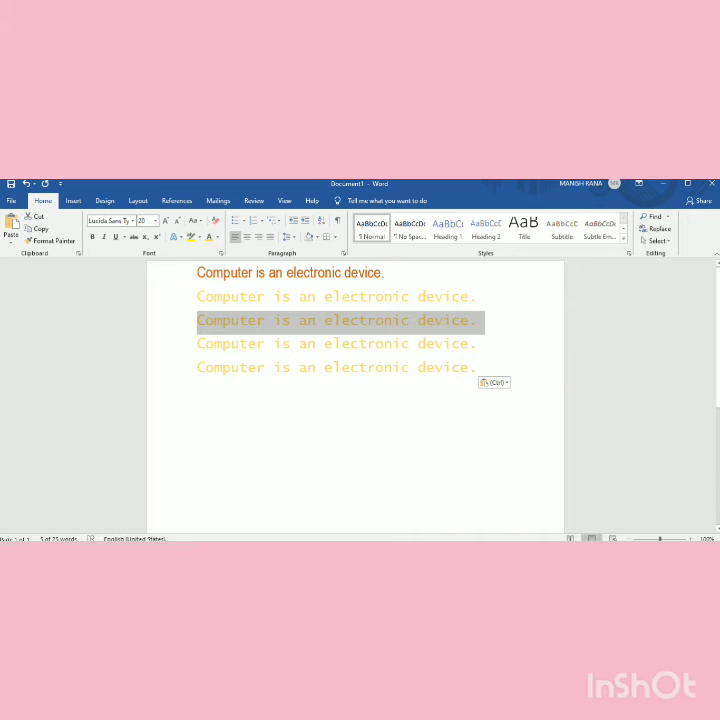
pyautogui.click(92, 237)
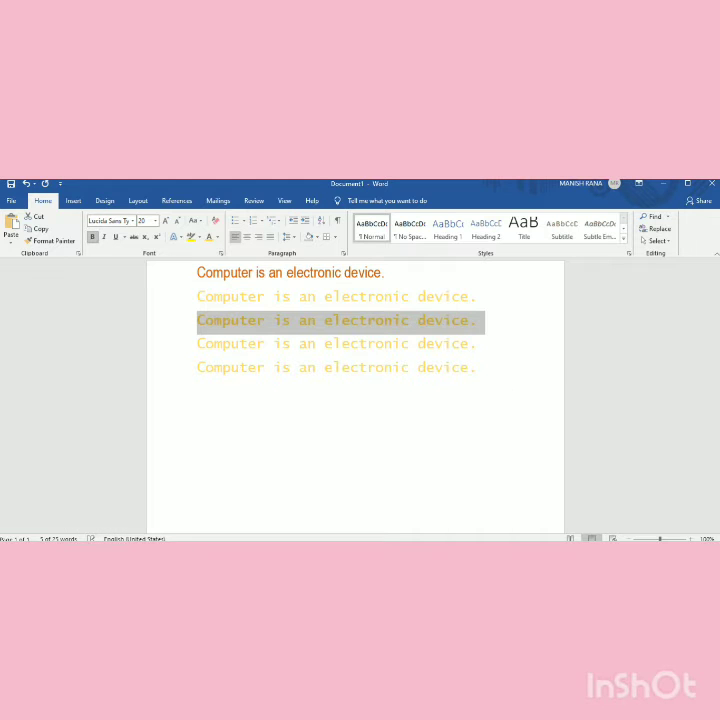
pyautogui.moveTo(197, 343); pyautogui.dragTo(480, 343)
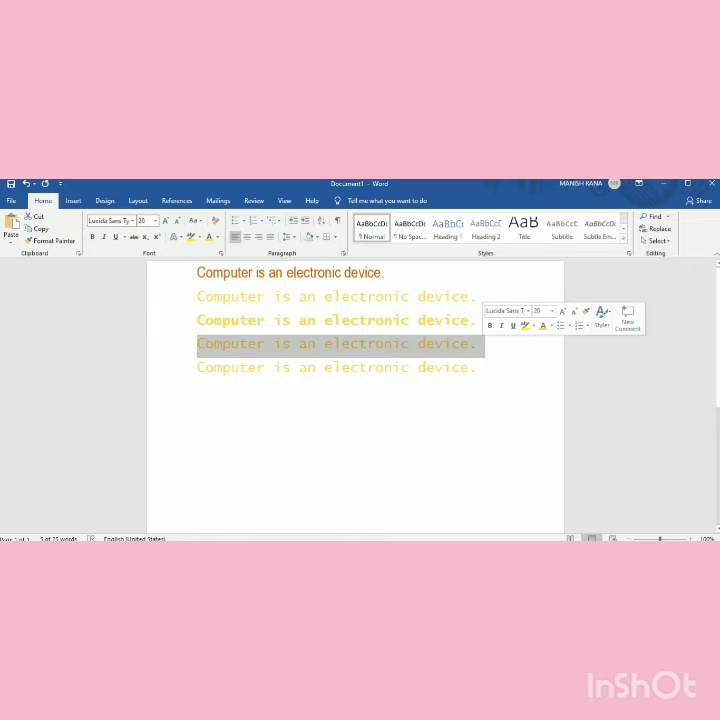
pyautogui.click(104, 237)
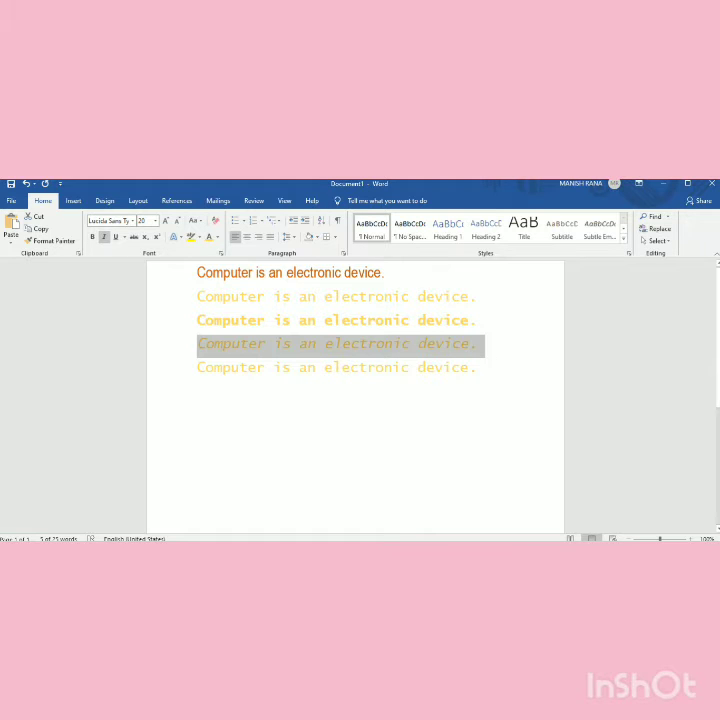
pyautogui.moveTo(197, 368); pyautogui.dragTo(480, 371)
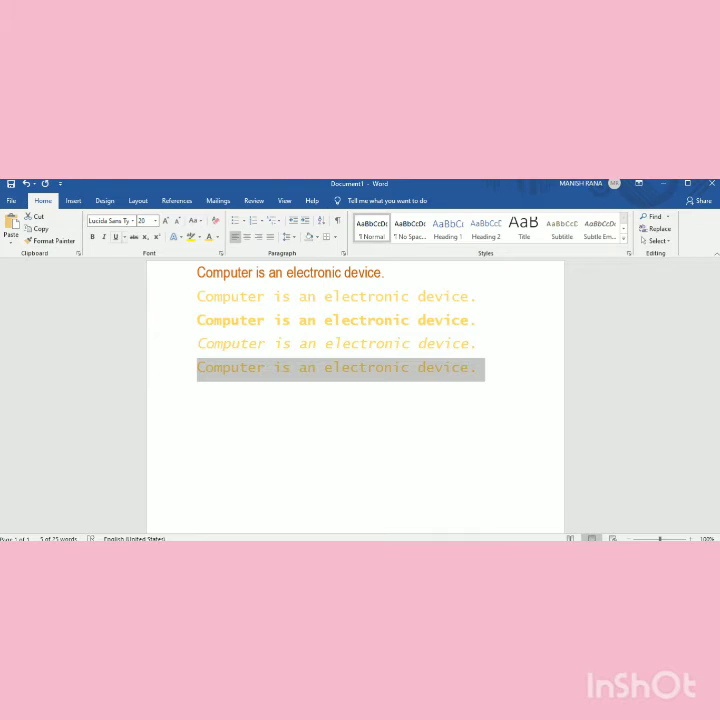
pyautogui.click(116, 237)
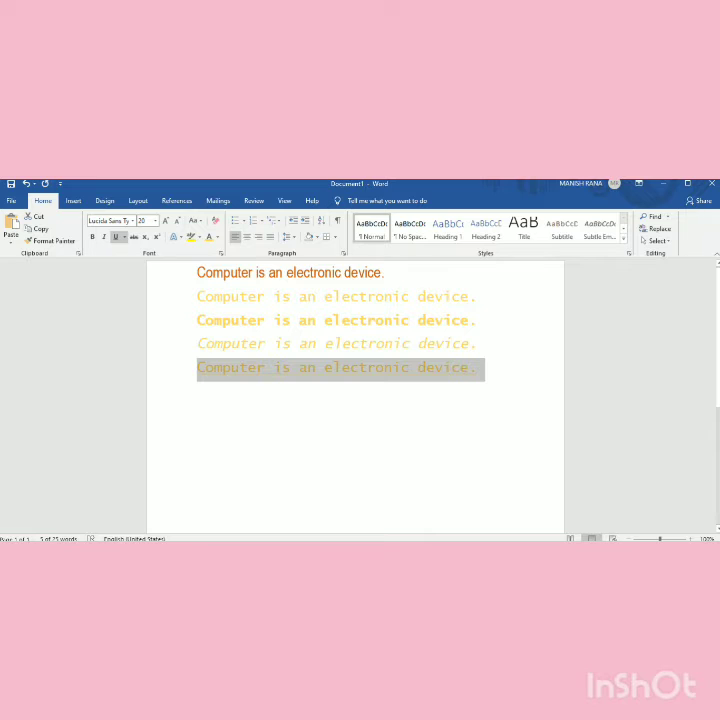
# - Add the words "Subscript" and "Superscript" on separate lines below the underlined sentence
pyautogui.press('End')
pyautogui.press('Return')
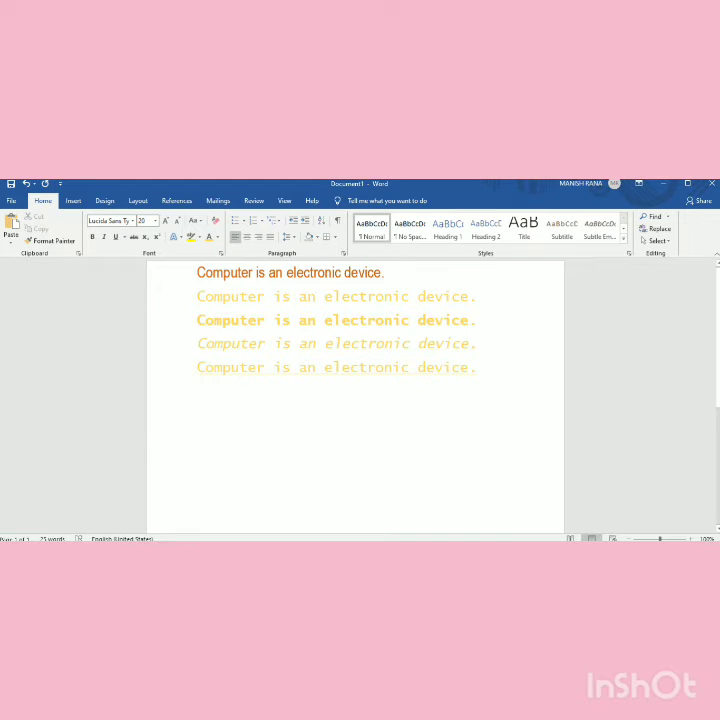
pyautogui.write('sub')
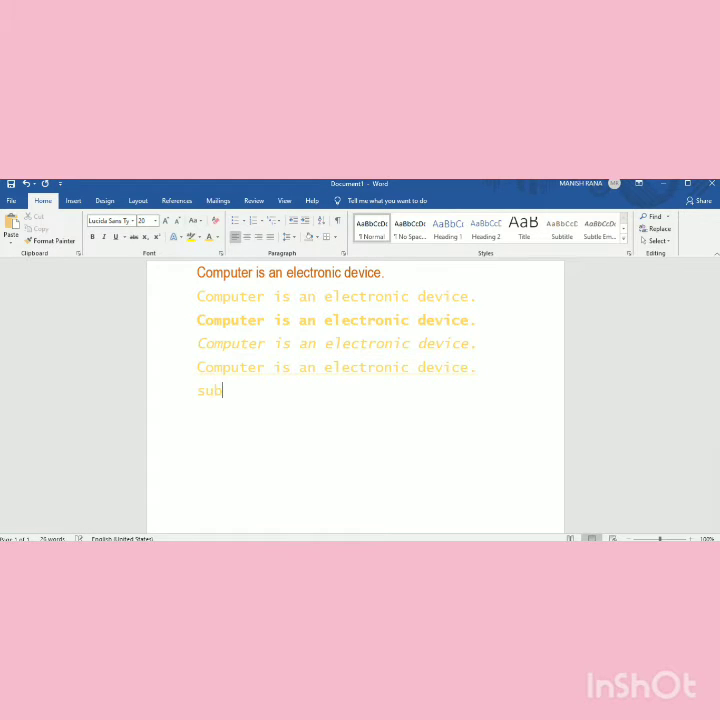
pyautogui.write('script')
pyautogui.press('Return')
pyautogui.write('superscirpt')
pyautogui.press('Return')
# - Change the font colour of the "Subscript" and "Superscript" lines to dark blue
pyautogui.click(273, 391)
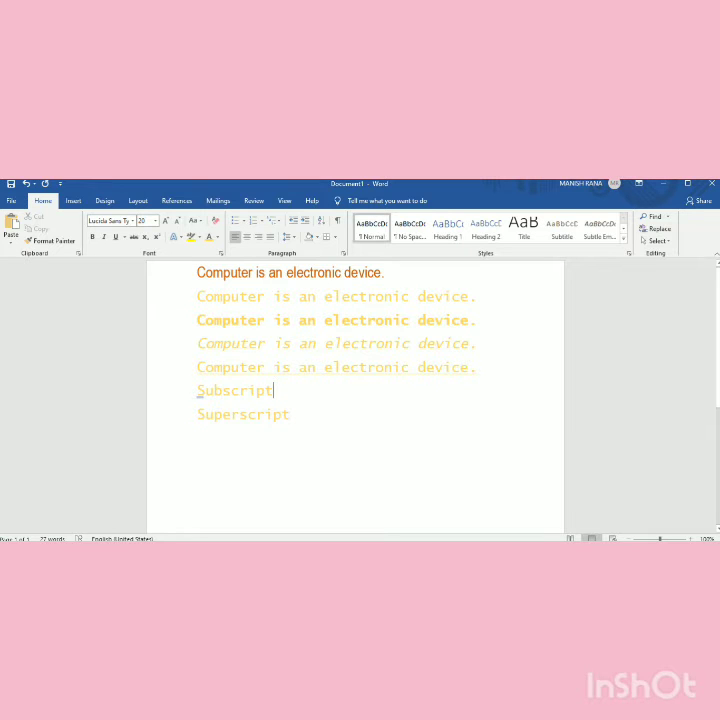
pyautogui.moveTo(197, 392); pyautogui.dragTo(199, 437)
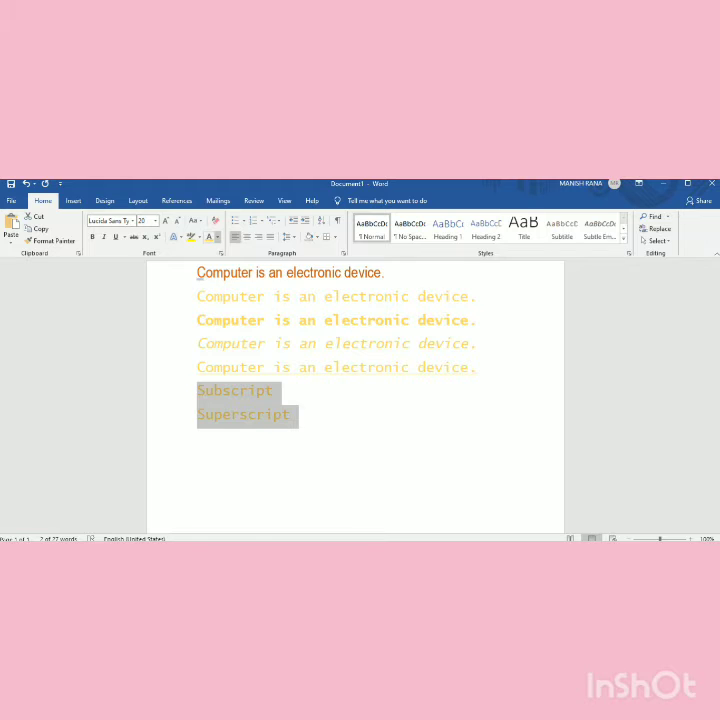
pyautogui.click(215, 237)
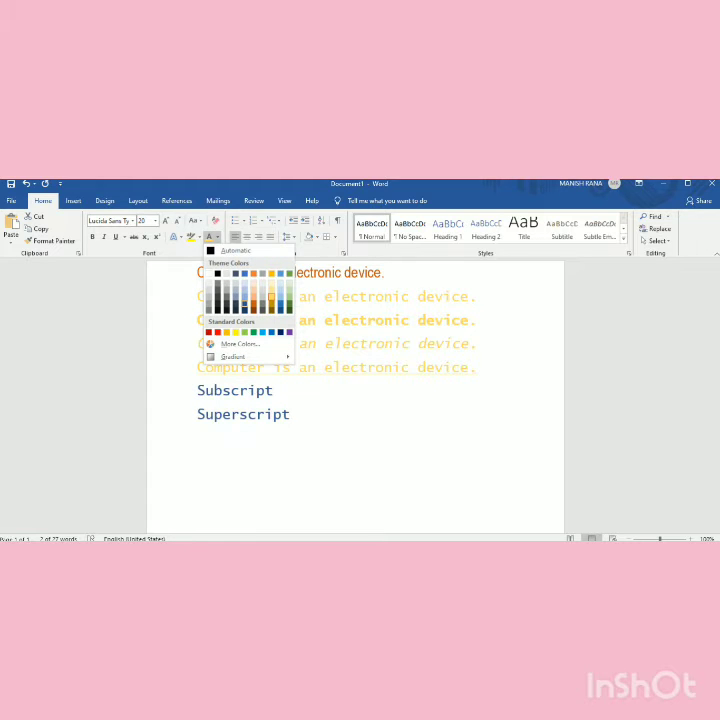
pyautogui.click(280, 332)
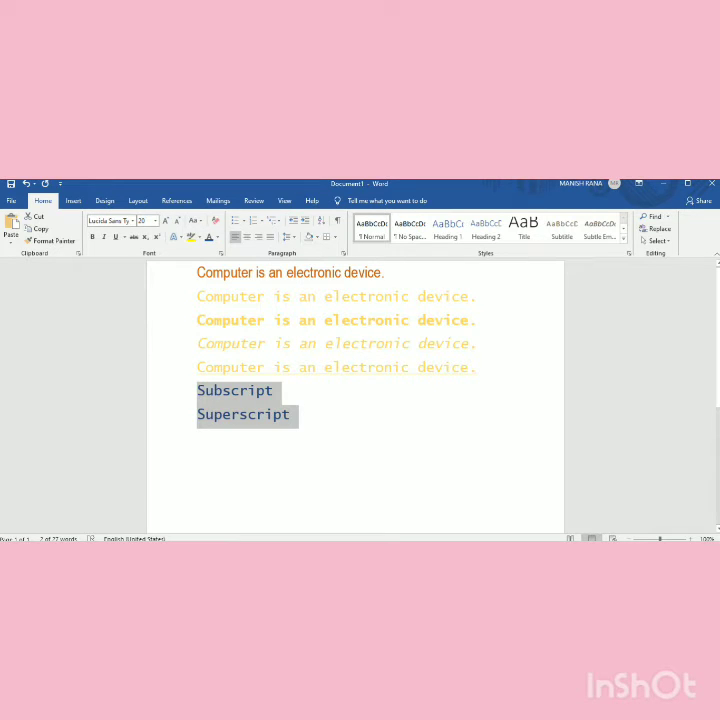
# - Add "H2O" on a new line below "Subscript" and format its 2 as subscript
pyautogui.click(275, 391)
pyautogui.press('Return')
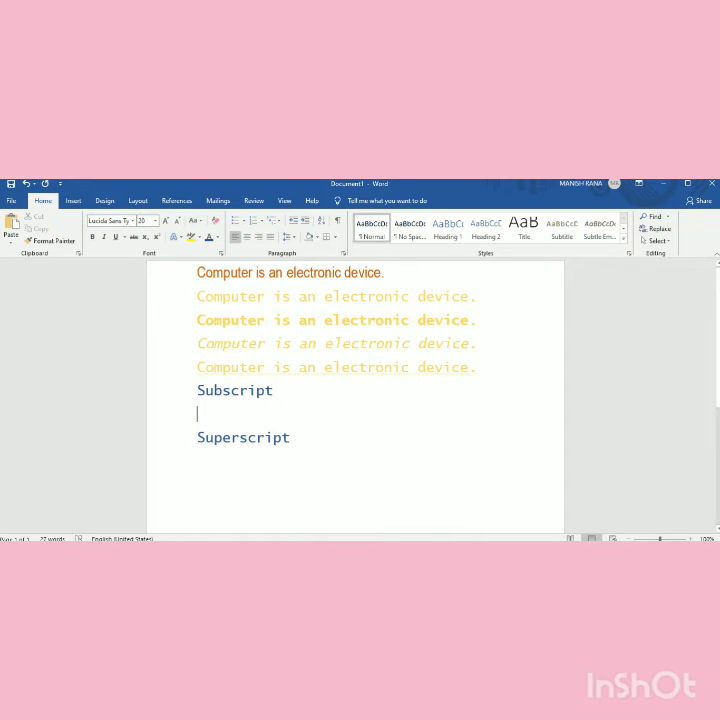
pyautogui.write('H2')
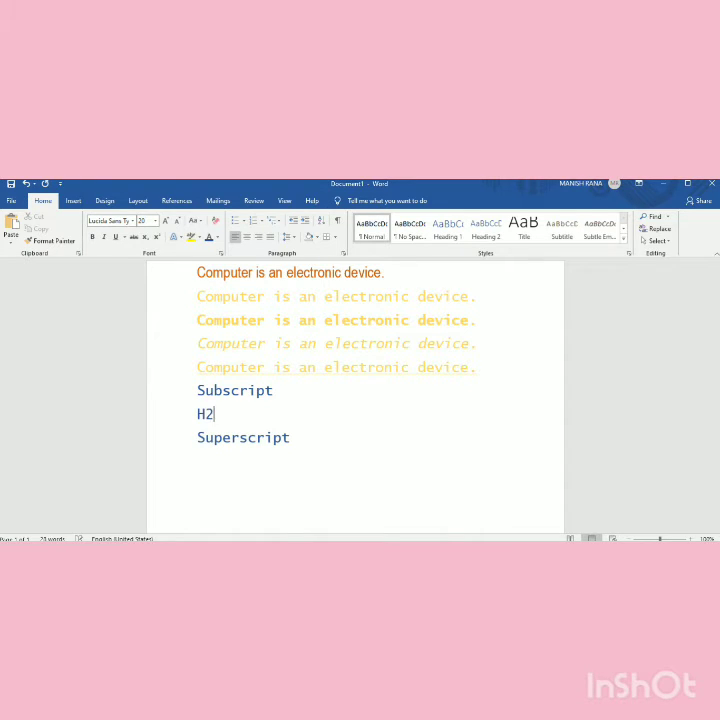
pyautogui.write(')')
pyautogui.press('BackSpace')
pyautogui.write('0')
pyautogui.press('BackSpace')
pyautogui.write('0')
pyautogui.moveTo(205, 414); pyautogui.dragTo(214, 415)
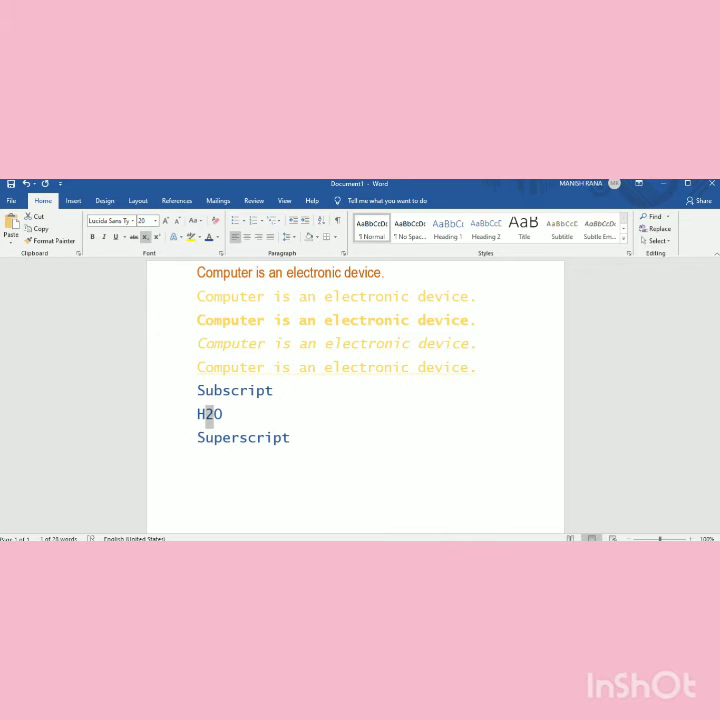
pyautogui.click(145, 237)
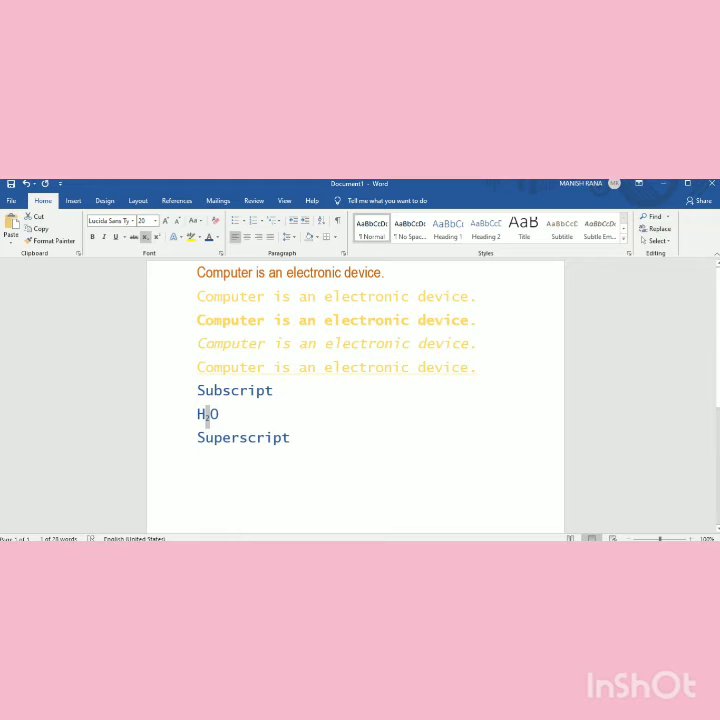
# - Enter the expression "A2 +B2" on the line below "Superscript"
pyautogui.click(198, 461)
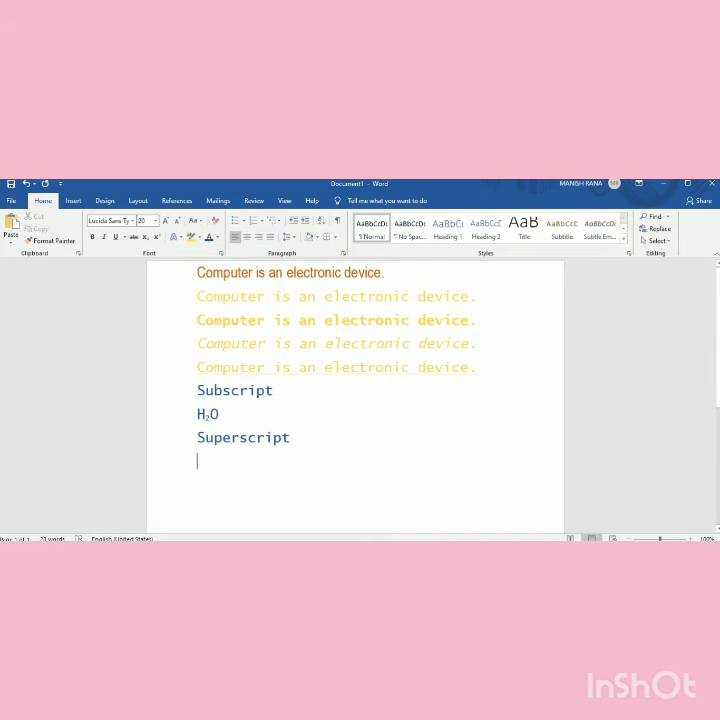
pyautogui.write('A2')
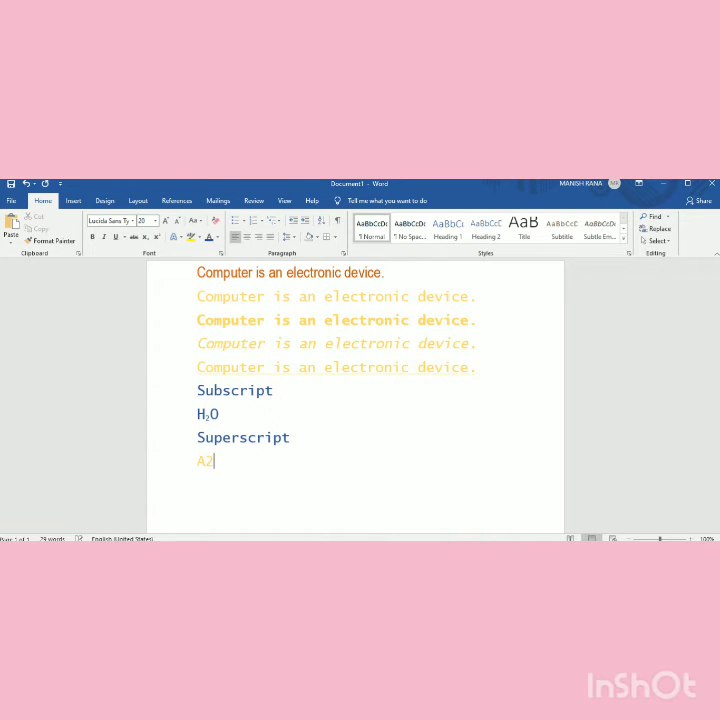
pyautogui.write(' +')
pyautogui.click(248, 438)
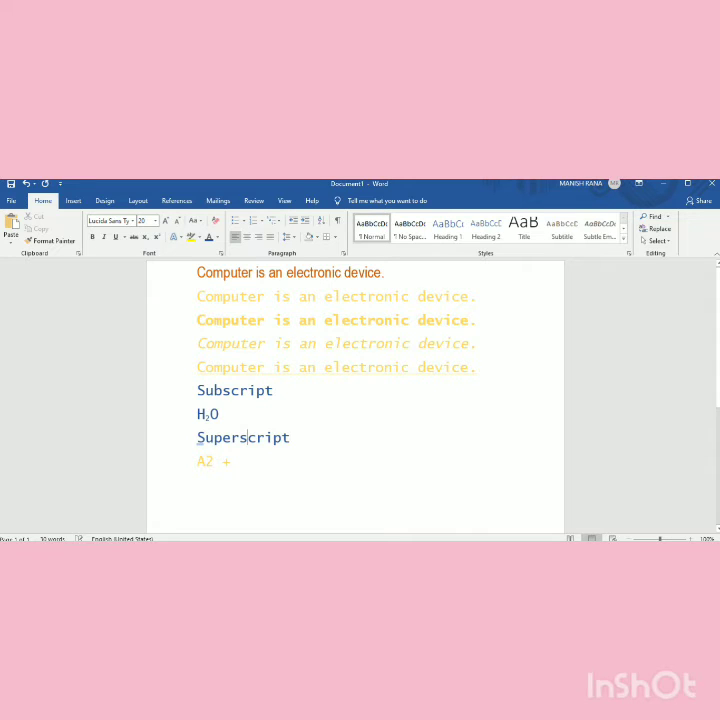
pyautogui.write('B2')
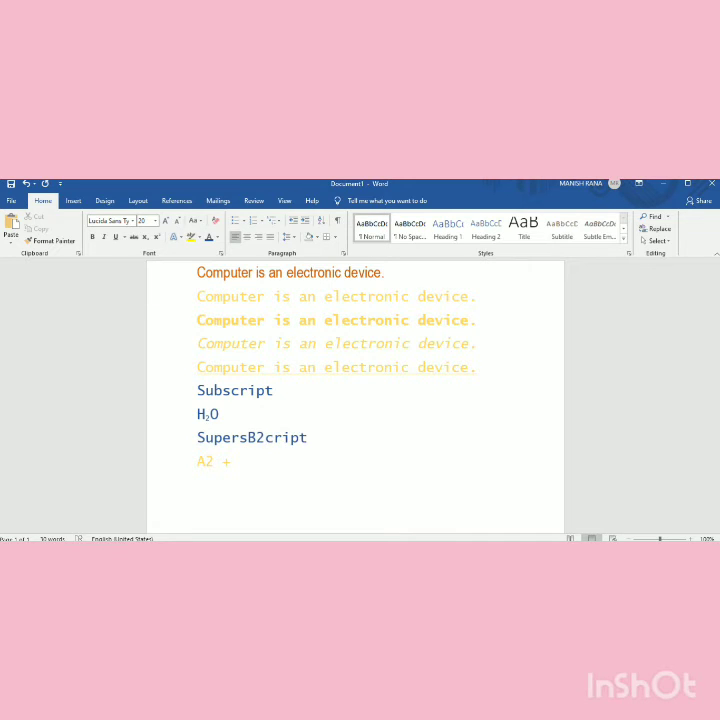
pyautogui.press('BackSpace')
pyautogui.press('BackSpace')
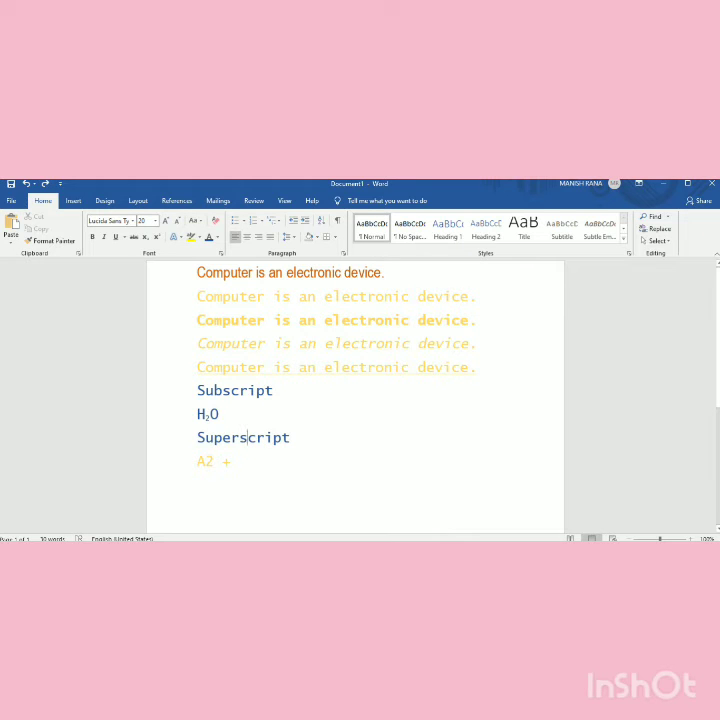
pyautogui.click(232, 461)
pyautogui.write('B2')
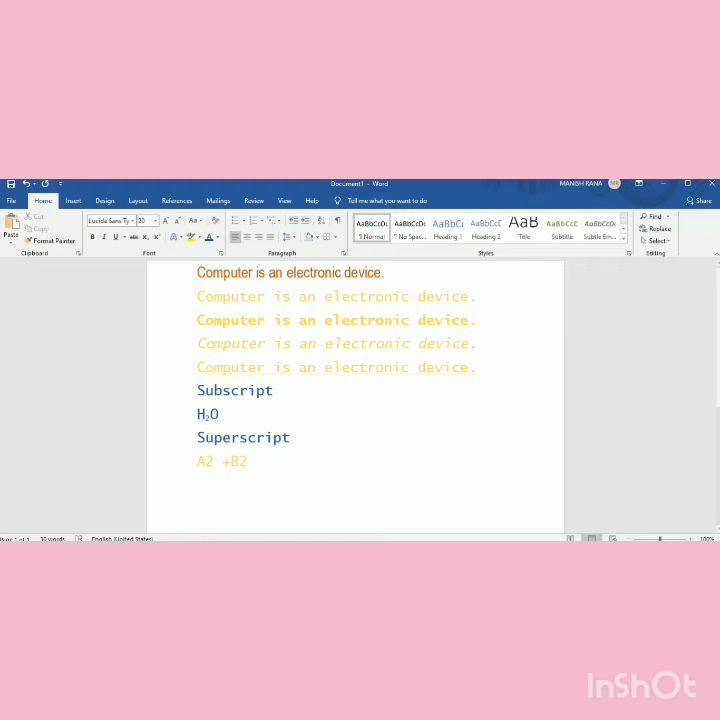
# - Format both 2s in the "A2 +B2" expression as superscript and start a new line after it
pyautogui.moveTo(205, 461); pyautogui.dragTo(214, 461)
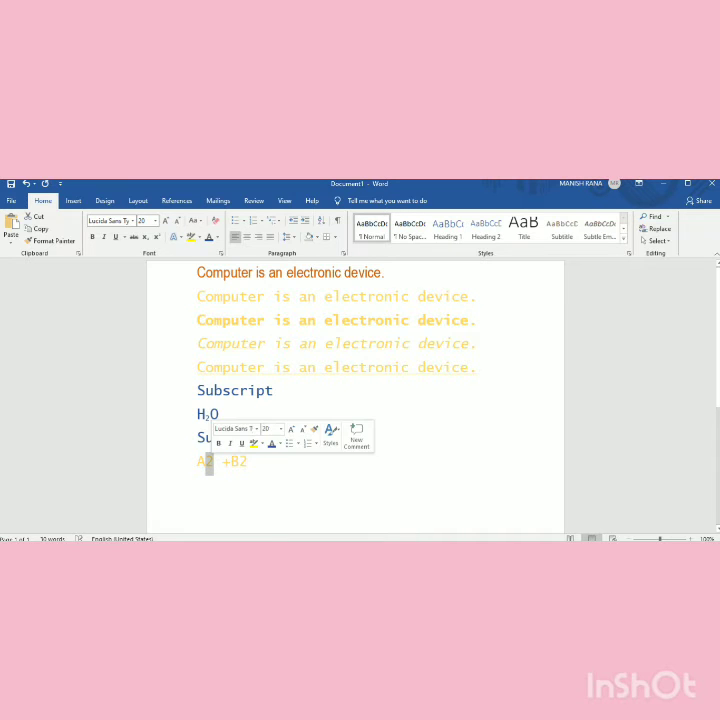
pyautogui.hotkey('ctrl', 'shift', '+')
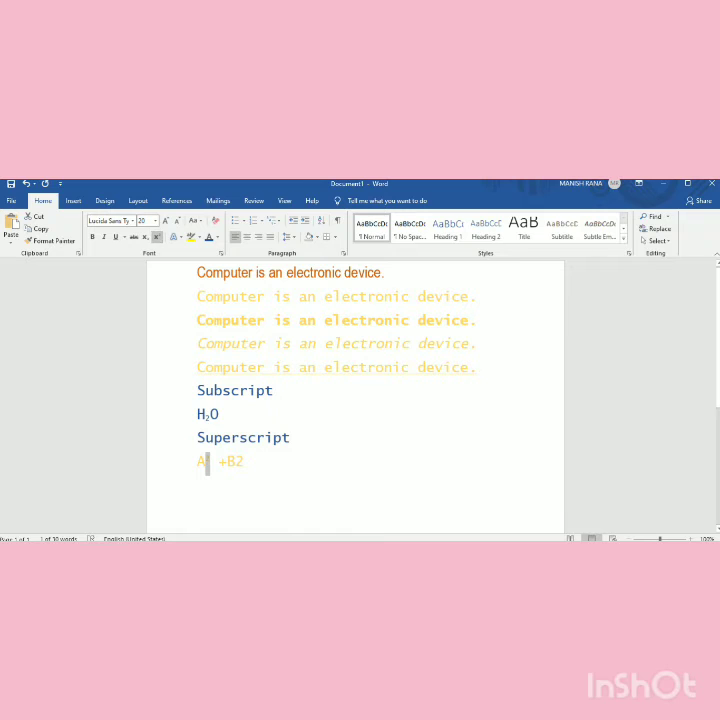
pyautogui.moveTo(235, 461); pyautogui.dragTo(244, 461)
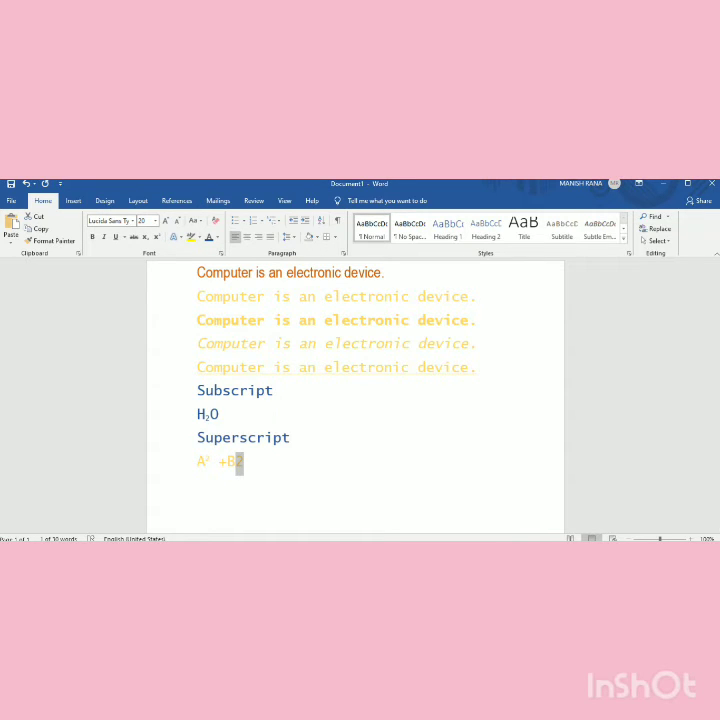
pyautogui.hotkey('ctrl', 'shift', '=')
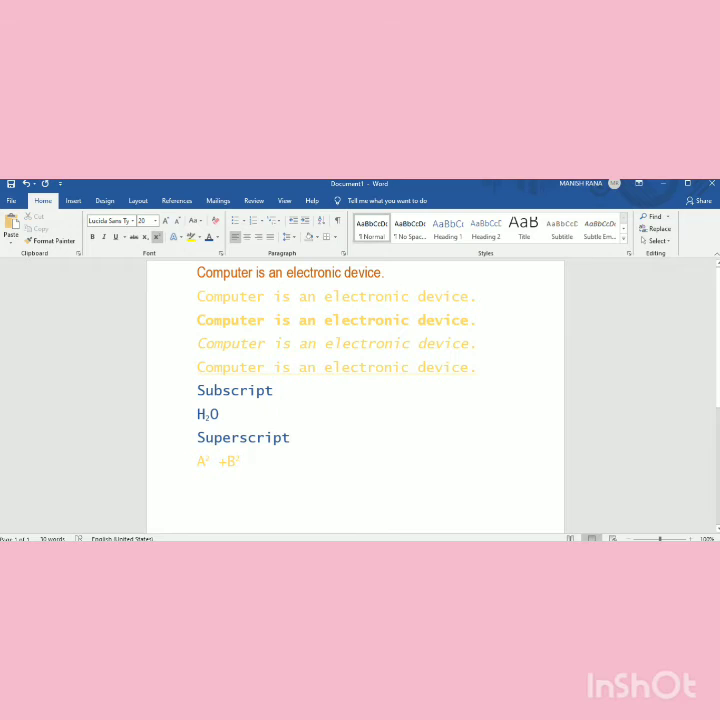
pyautogui.press('Right')
pyautogui.press('Return')
# - Centre the italic sentence and right-align the underlined sentence
pyautogui.click(198, 343)
pyautogui.moveTo(198, 343); pyautogui.dragTo(480, 343)
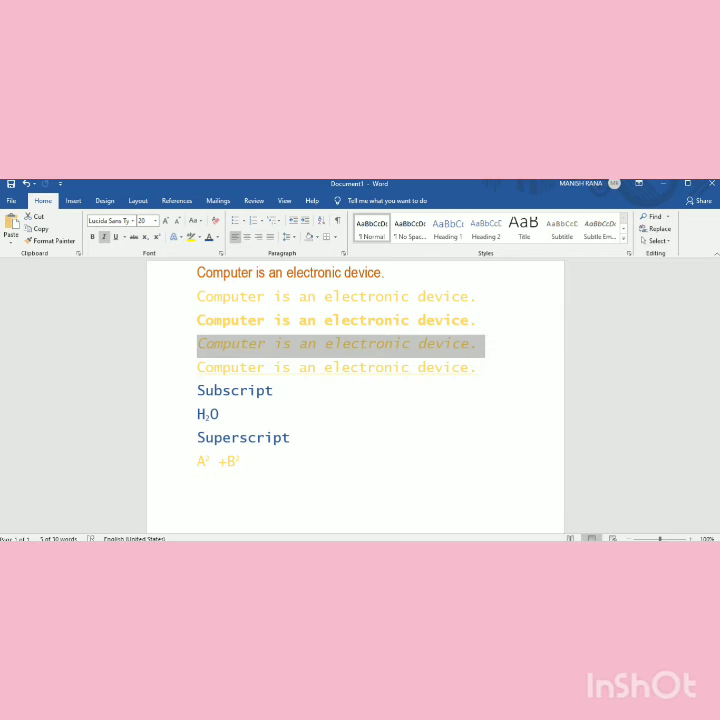
pyautogui.hotkey('ctrl', 'e')
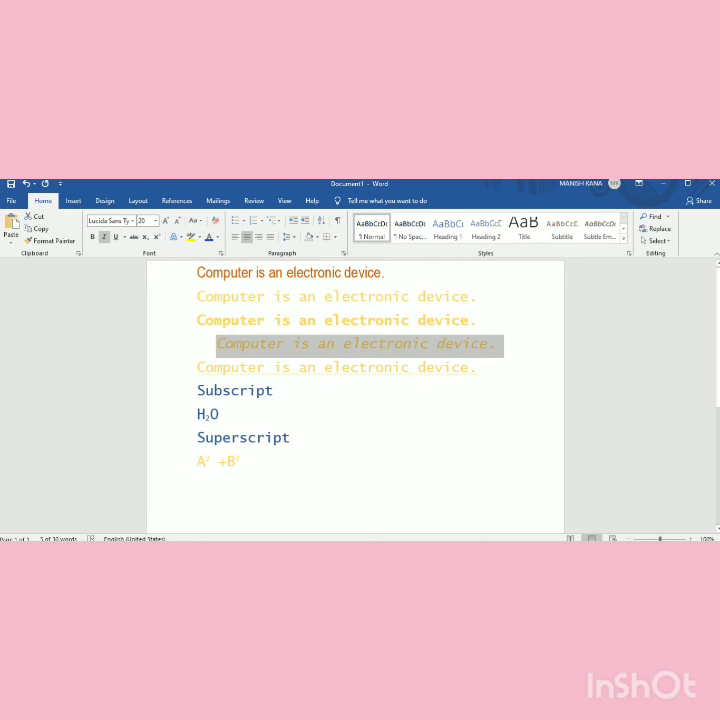
pyautogui.moveTo(197, 368); pyautogui.dragTo(485, 368)
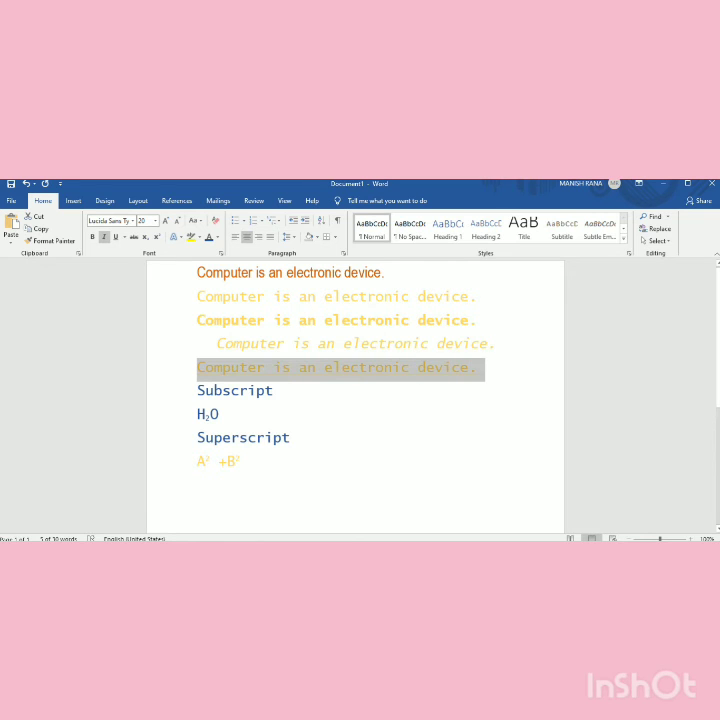
pyautogui.click(258, 237)
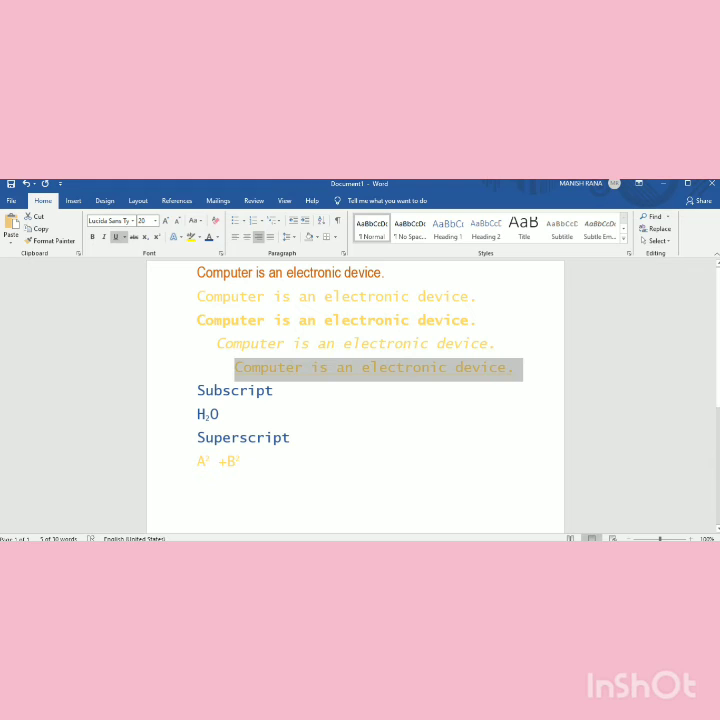
# - Add "Computer" on three lines below the superscript expression, the first left-aligned, the second centred and the third right-aligned
pyautogui.click(198, 483)
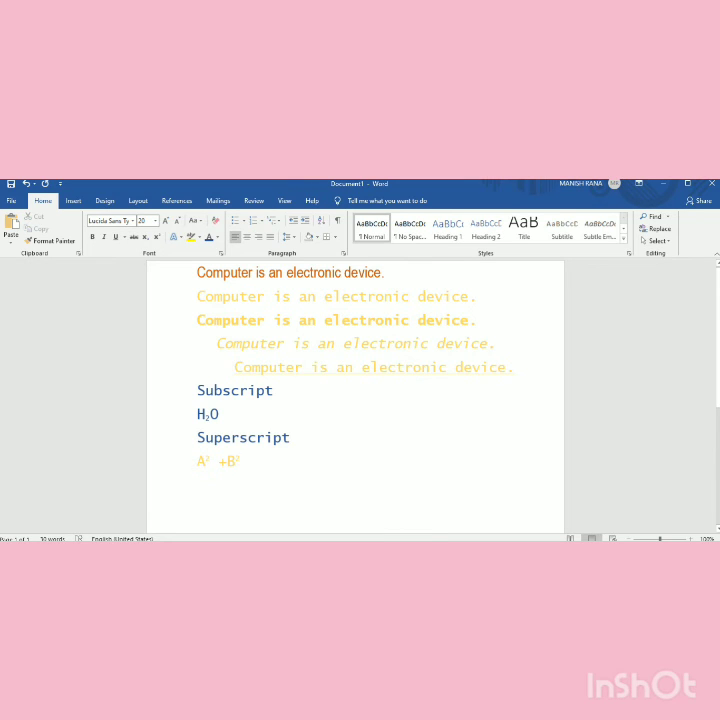
pyautogui.write('computer')
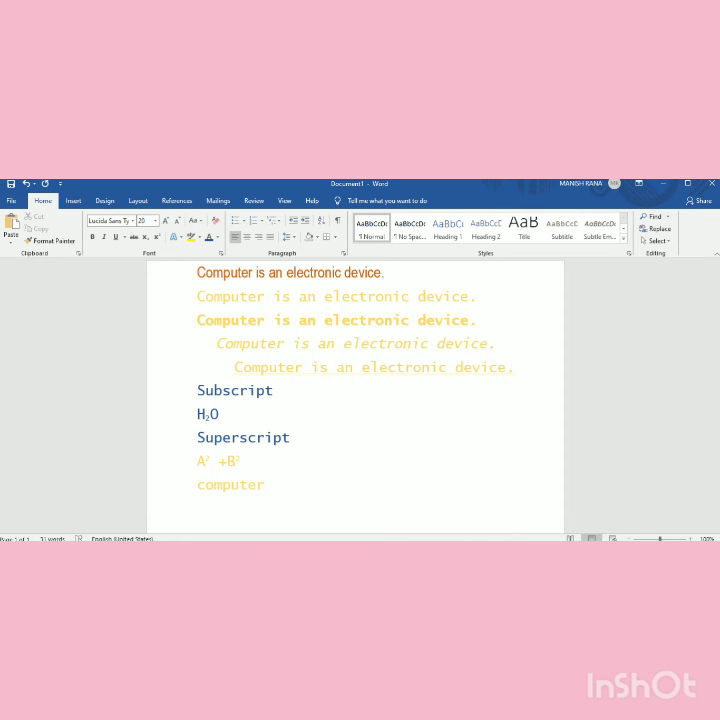
pyautogui.press('Return')
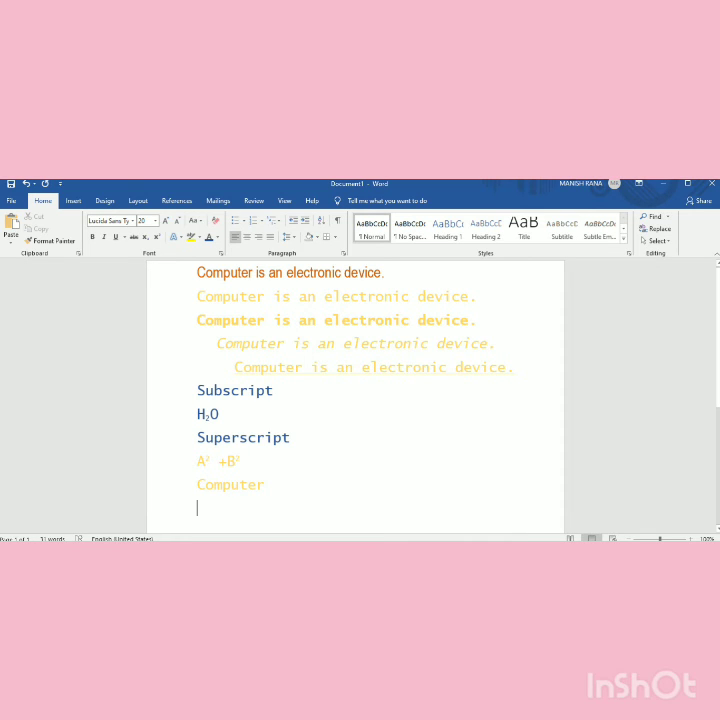
pyautogui.hotkey('ctrl', 'e')
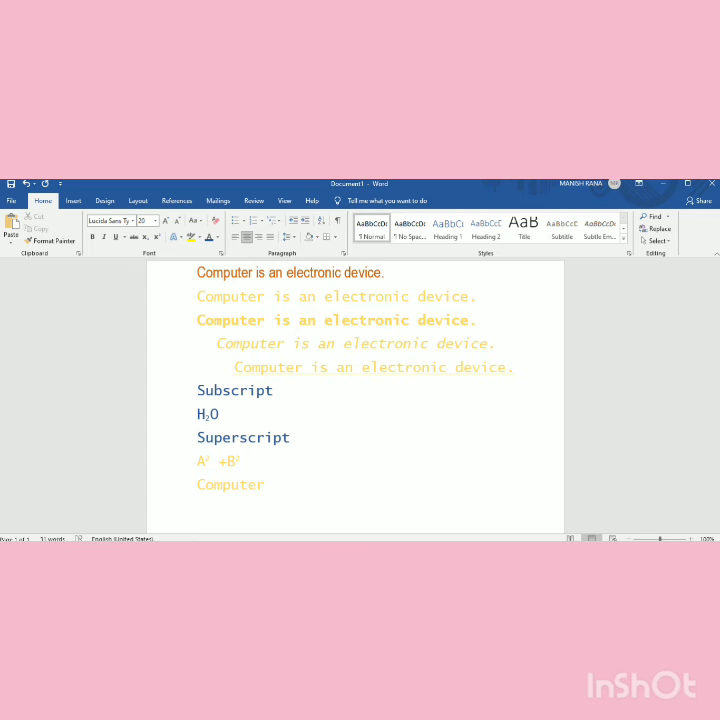
pyautogui.write('Computer')
pyautogui.press('Return')
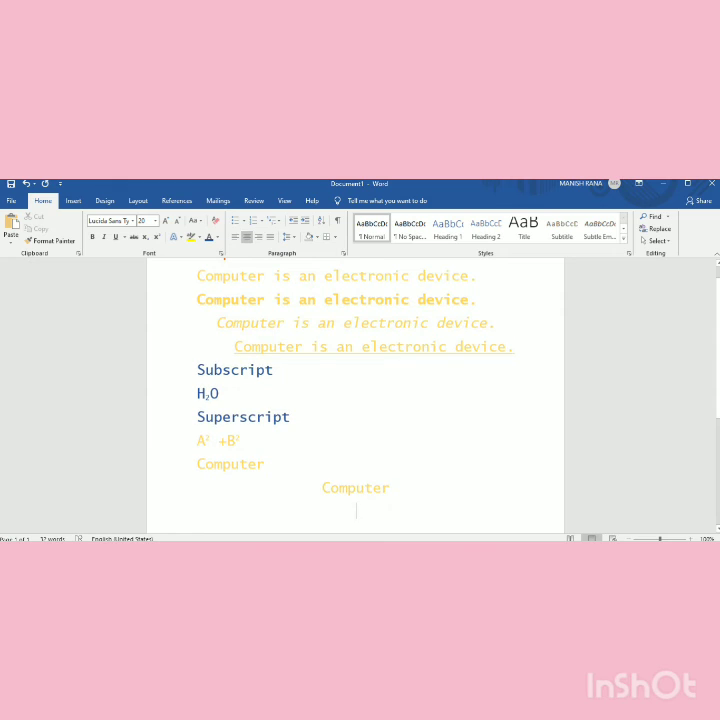
pyautogui.click(258, 237)
pyautogui.write('Computer')
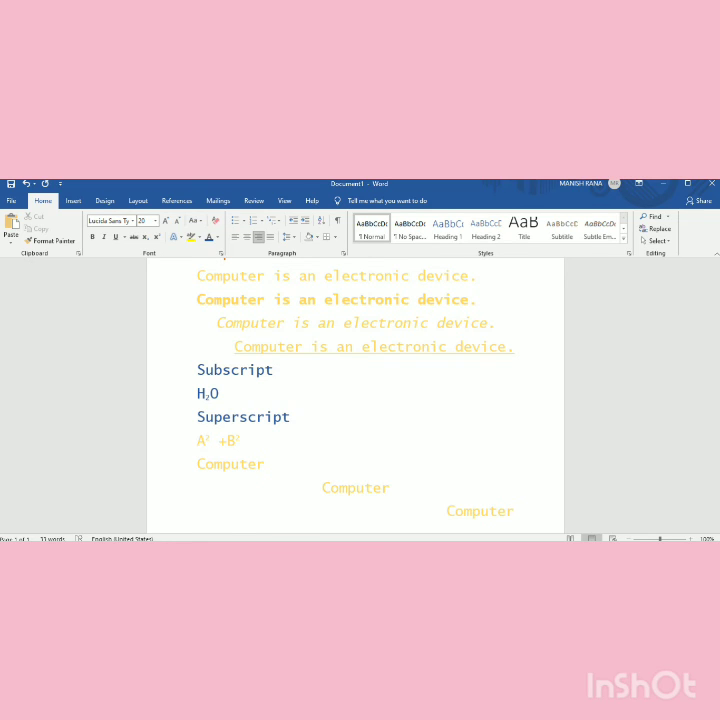
# - Change the font colour of the three "Computer" lines to dark gold
pyautogui.moveTo(185, 464); pyautogui.dragTo(185, 520)
pyautogui.moveTo(498, 528); pyautogui.dragTo(498, 530)
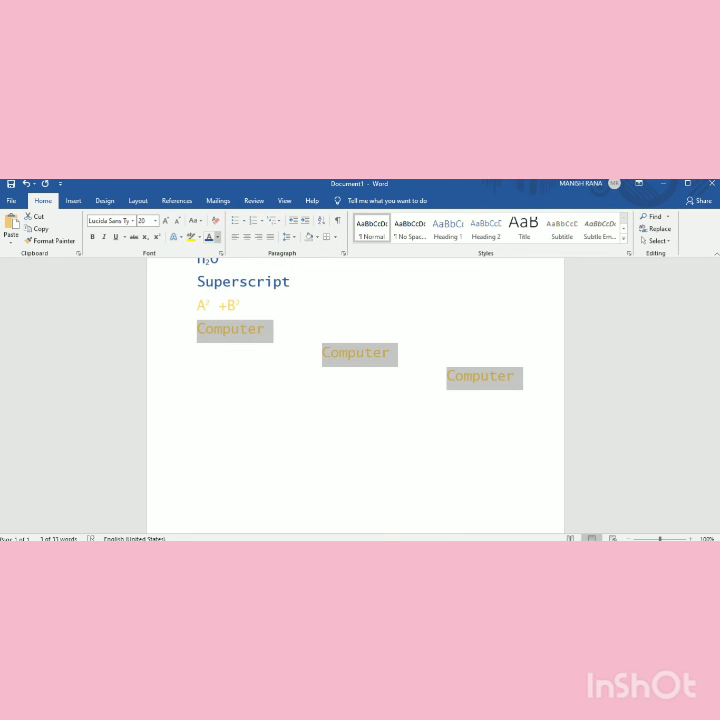
pyautogui.click(216, 237)
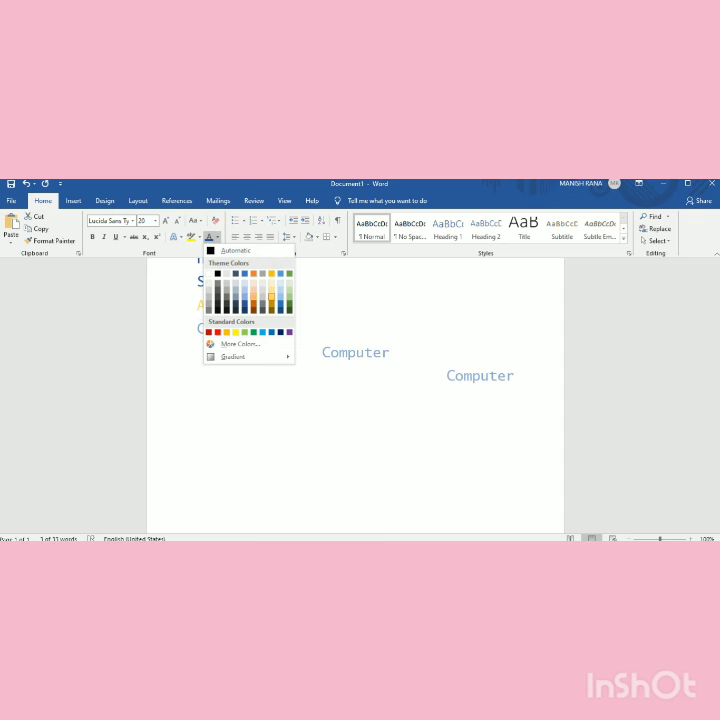
pyautogui.click(271, 298)
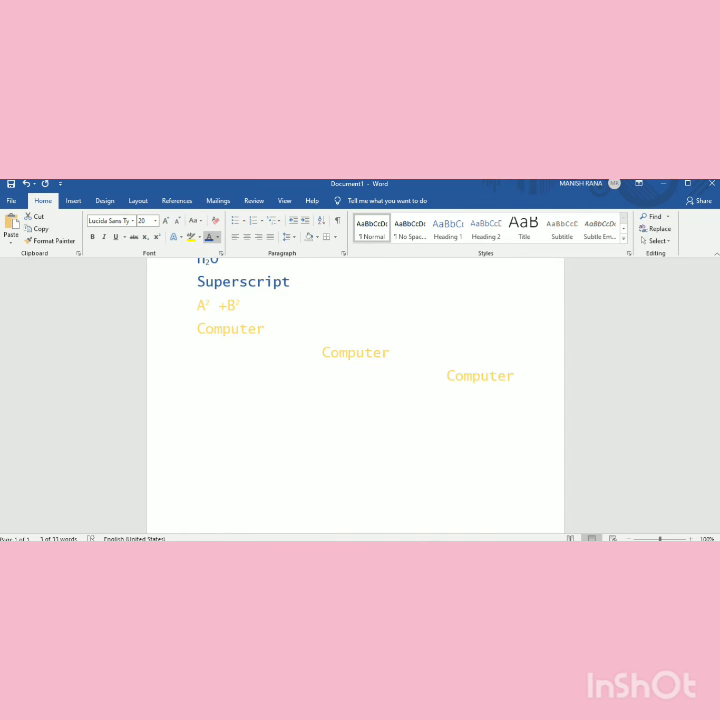
pyautogui.click(198, 304)
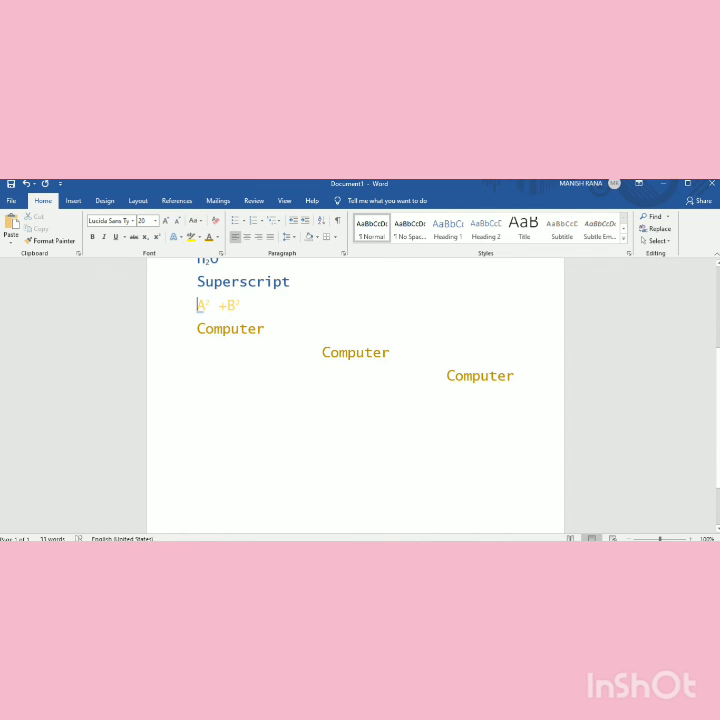
# - Insert the heading "Alignment" above the first "Computer" line, followed by a blank line
pyautogui.click(240, 304)
pyautogui.press('Return')
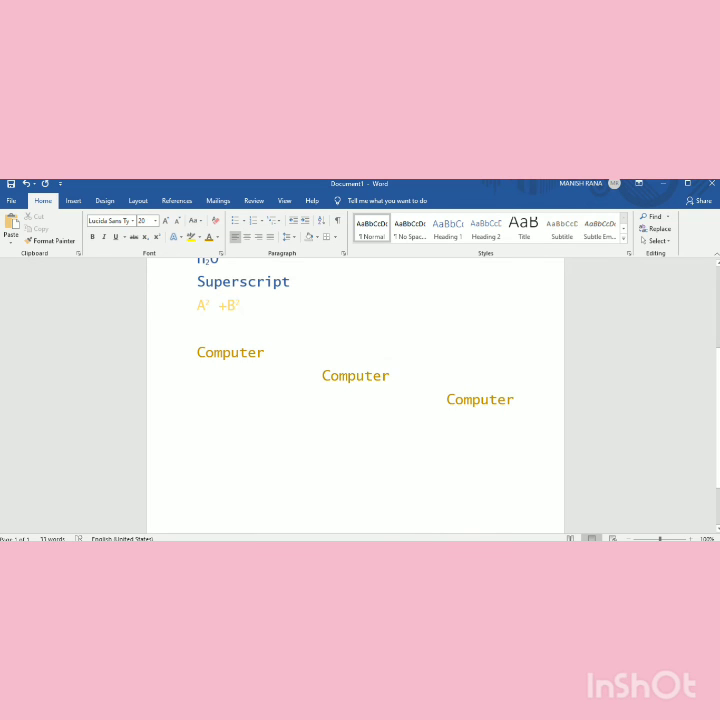
pyautogui.click(197, 328)
pyautogui.write('A')
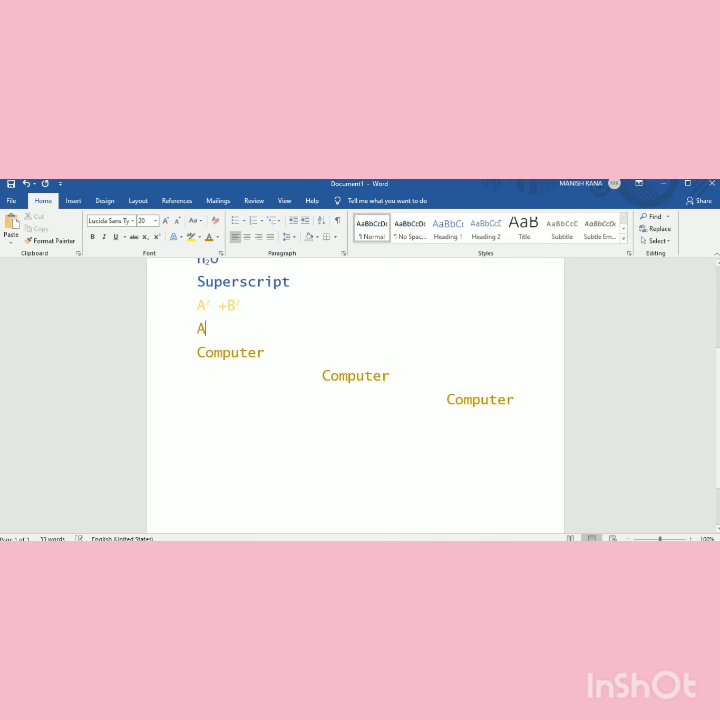
pyautogui.write('lign')
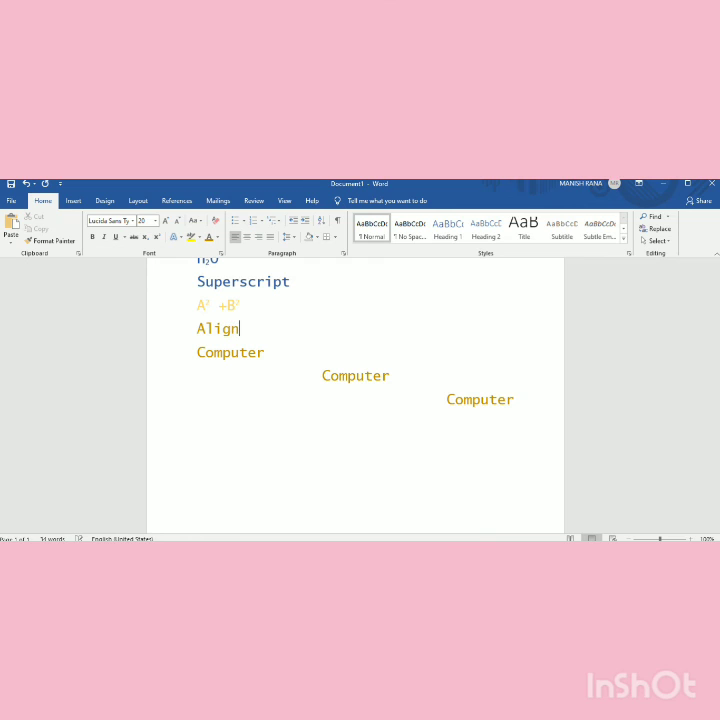
pyautogui.write('ment')
pyautogui.press('Return')
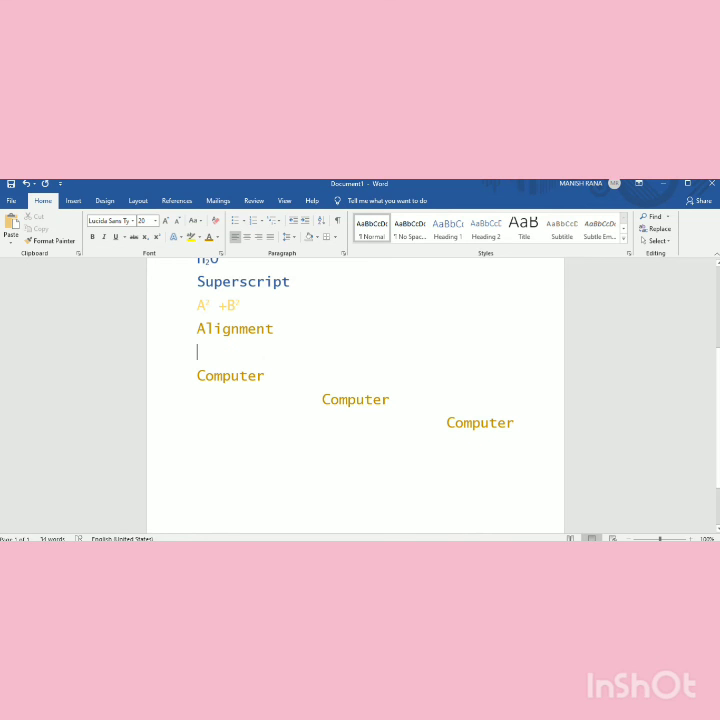
# - Apply a drop cap in the Dropped style to the word "Alignment"
pyautogui.moveTo(197, 330); pyautogui.dragTo(283, 332)
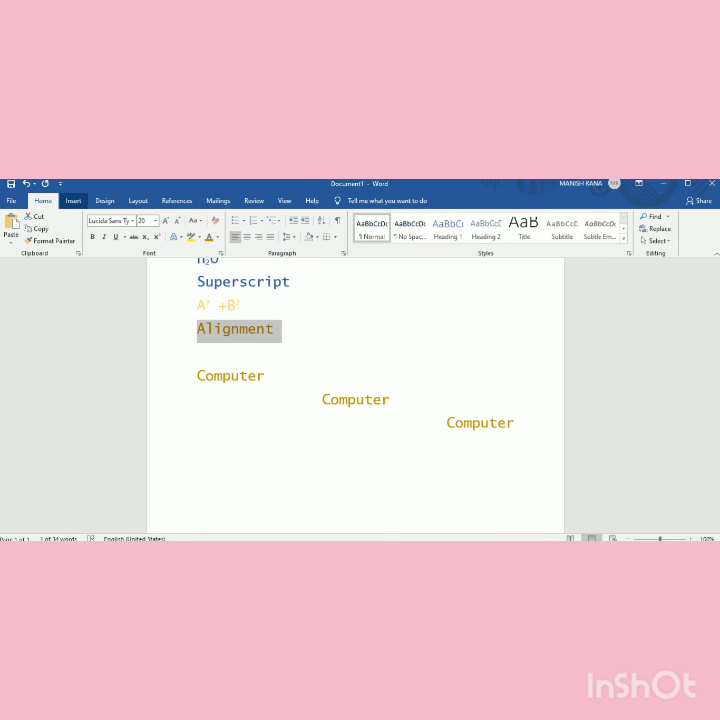
pyautogui.click(73, 200)
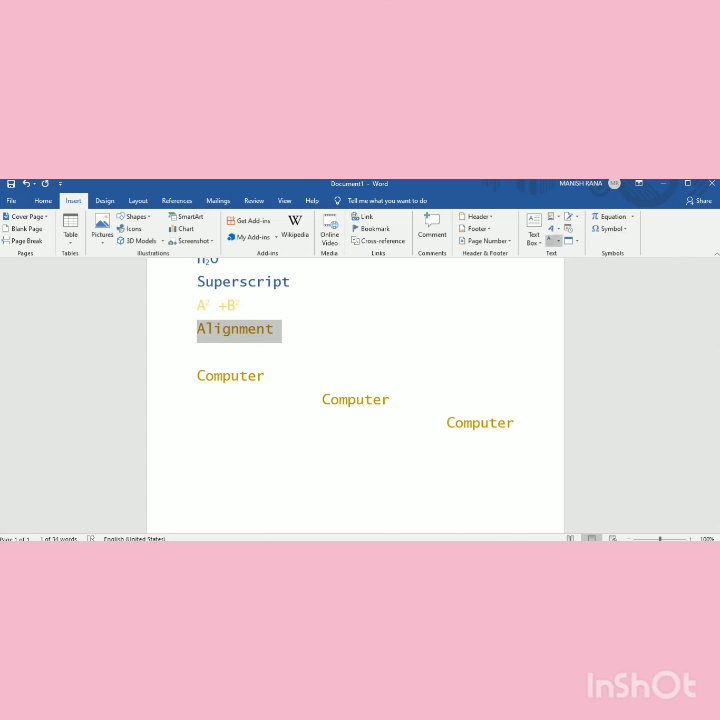
pyautogui.click(553, 240)
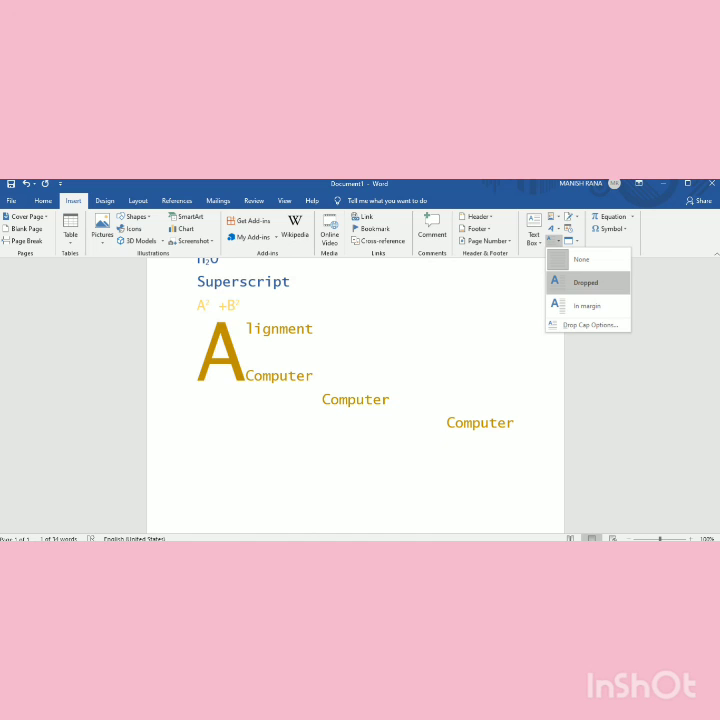
pyautogui.click(587, 283)
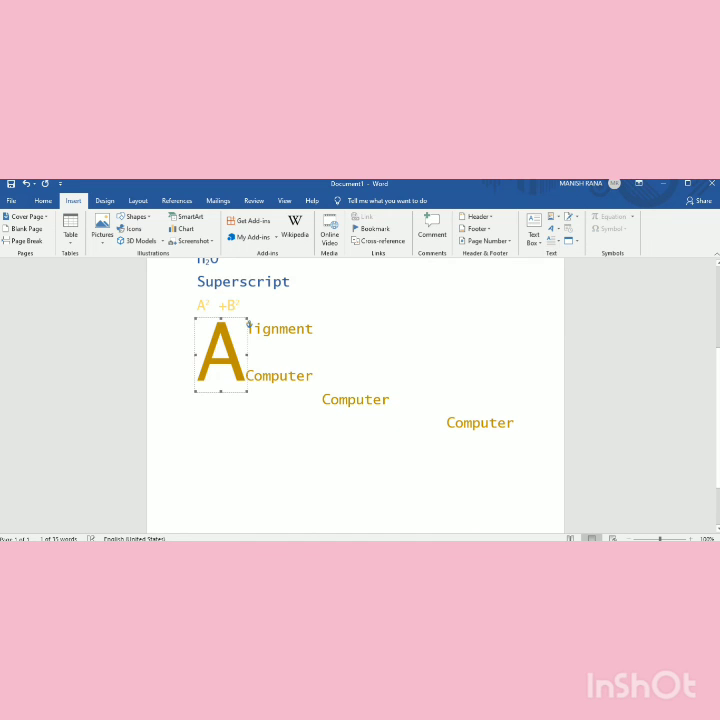